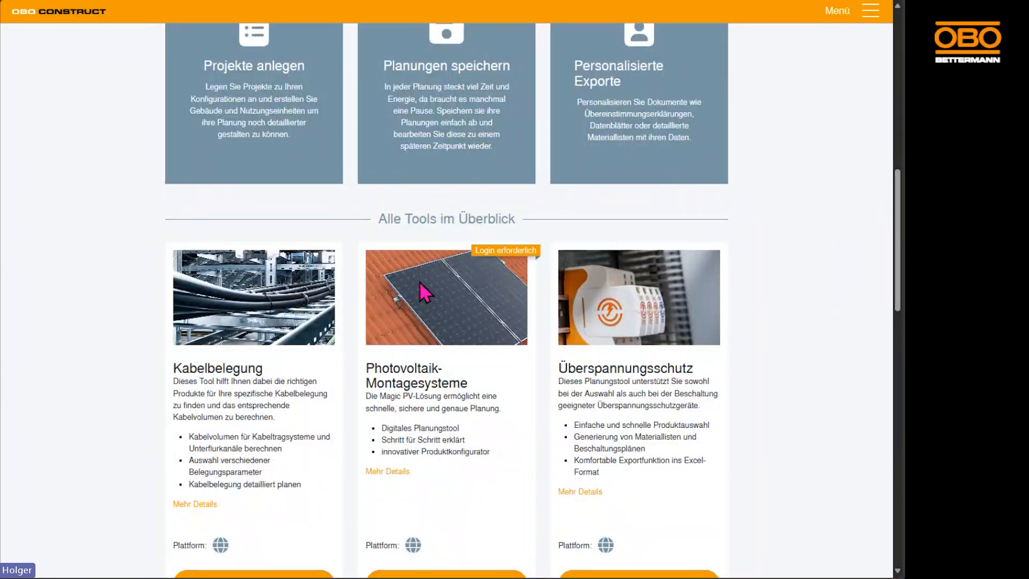
- Open the photovoltaic mounting systems planner and enter the installation site's street, accepting the suggested match
{"action": "scroll", "coordinate": [420, 282], "scroll_direction": "down", "scroll_amount": 1}
{"action": "scroll", "coordinate": [423, 284], "scroll_direction": "down", "scroll_amount": 3}
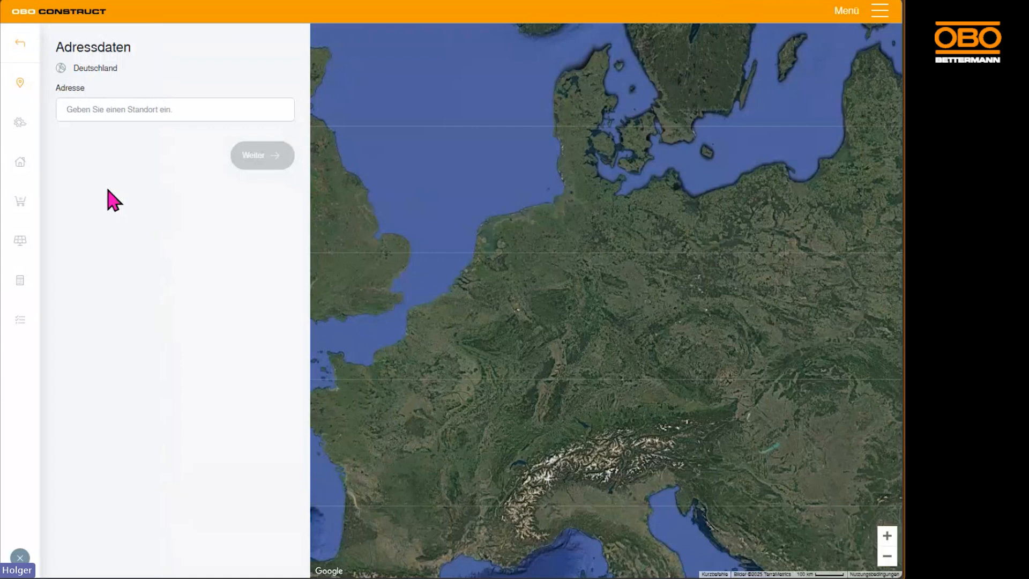
{"action": "left_click", "coordinate": [120, 109]}
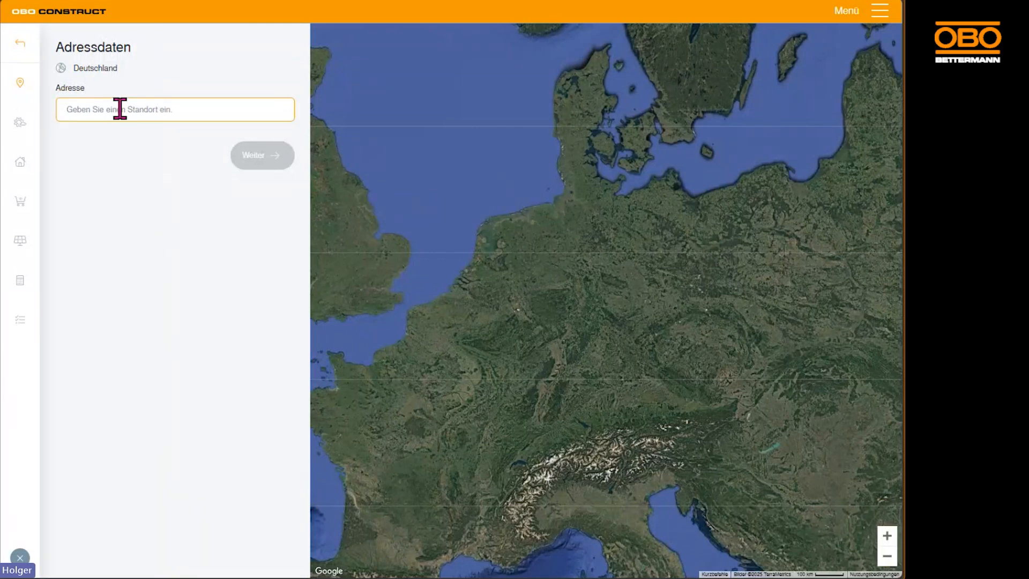
{"action": "type", "text": "hüingser ring"}
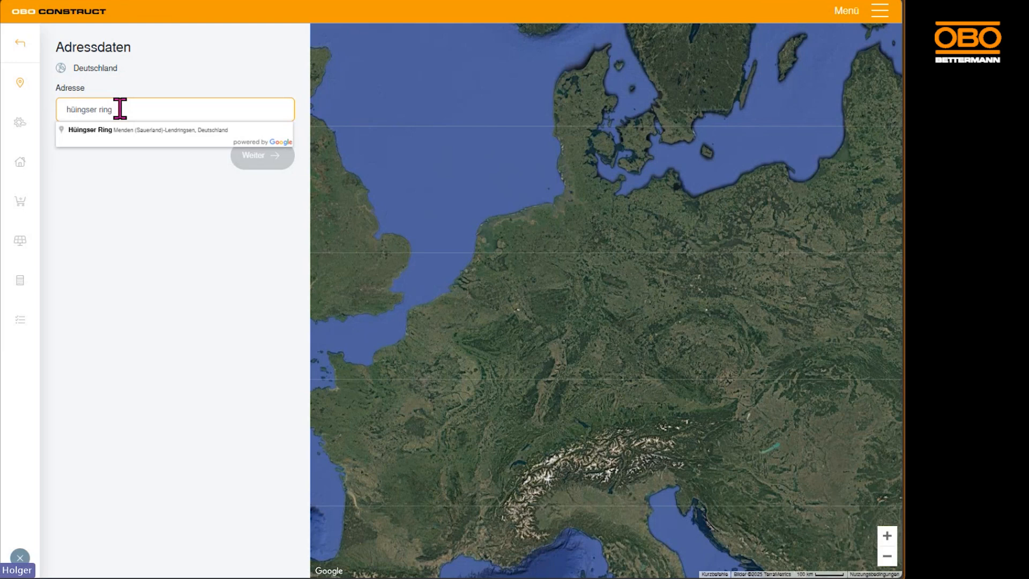
{"action": "left_click", "coordinate": [92, 130]}
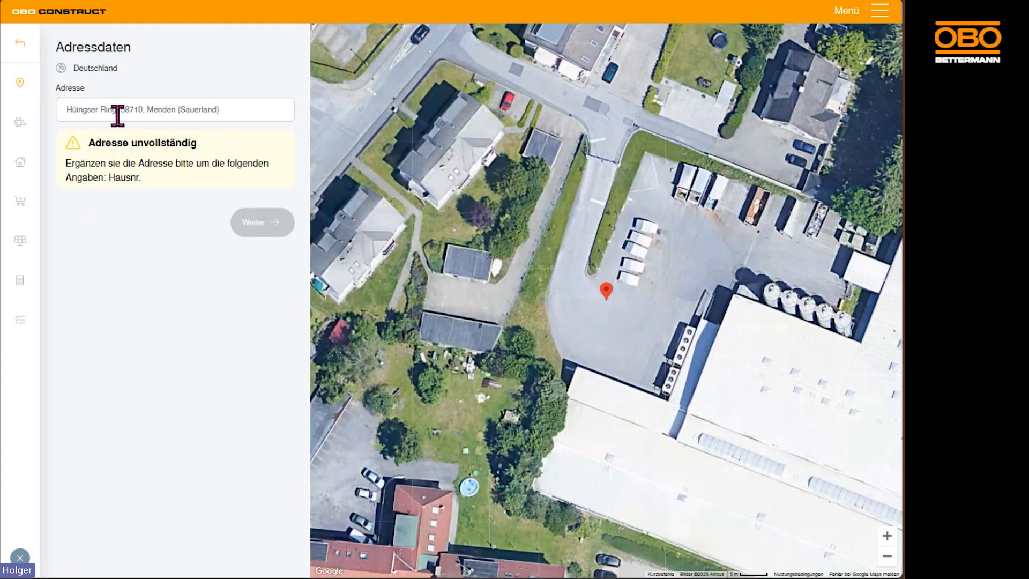
- Add the house number to the site address, accept the suggested match and proceed to the terrain category selection
{"action": "triple_click", "coordinate": [118, 109]}
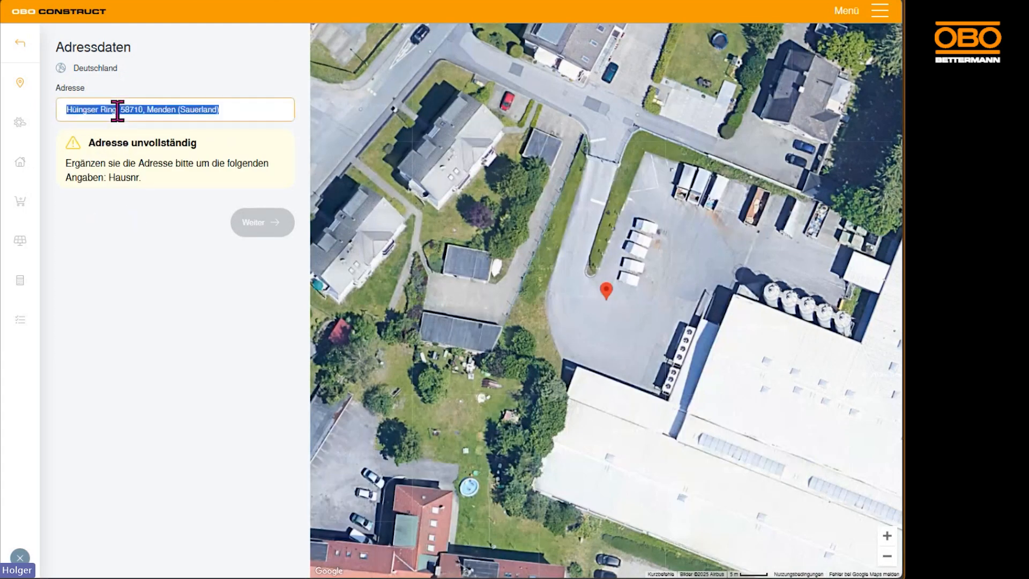
{"action": "left_click", "coordinate": [117, 109]}
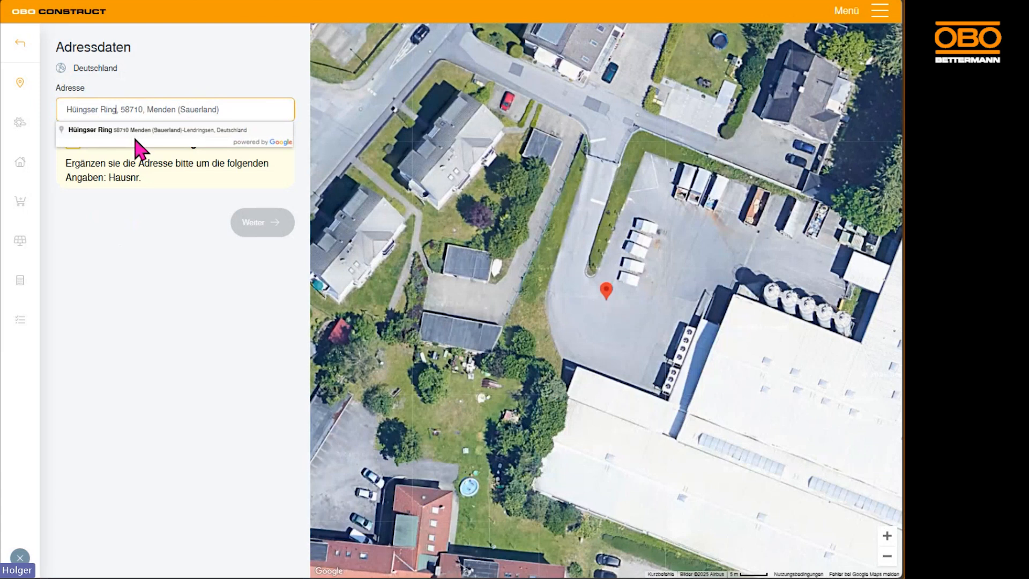
{"action": "type", "text": "100"}
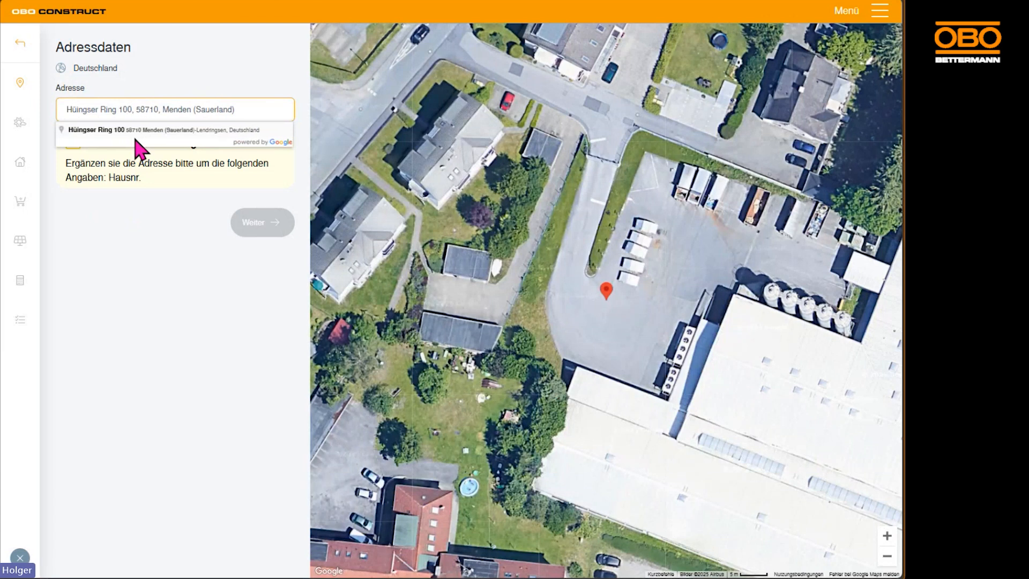
{"action": "left_click", "coordinate": [115, 130]}
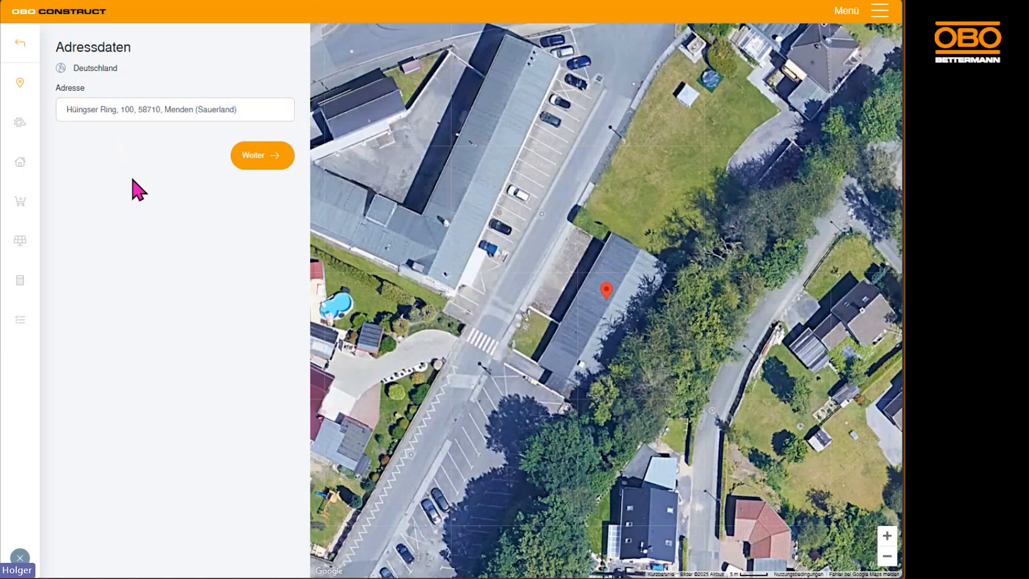
{"action": "scroll", "coordinate": [613, 301], "scroll_direction": "down", "scroll_amount": 1}
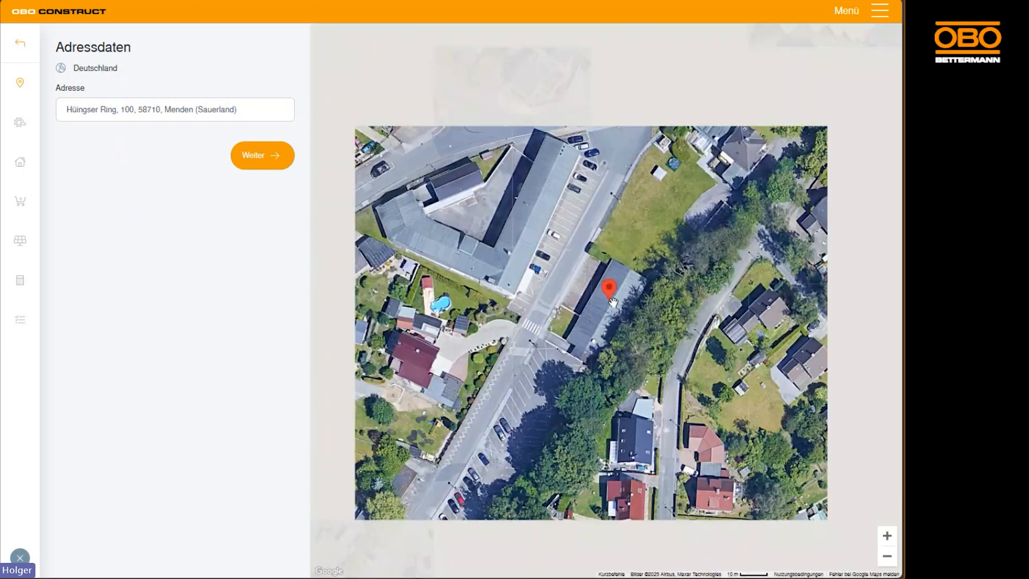
{"action": "scroll", "coordinate": [612, 302], "scroll_direction": "up", "scroll_amount": 1}
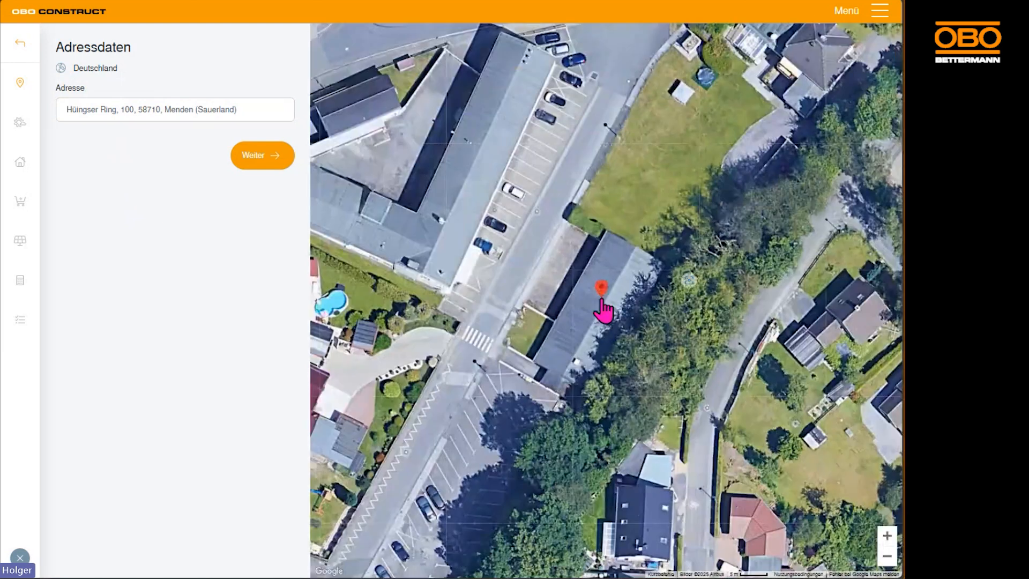
{"action": "left_click", "coordinate": [266, 156]}
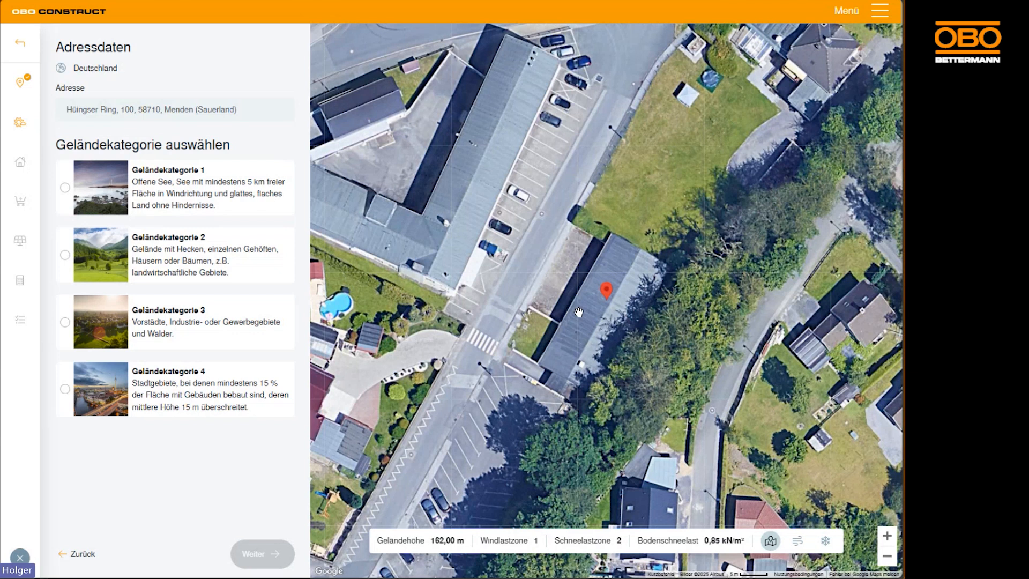
- Choose Geländekategorie 3 for suburbs, industrial areas and woods, and continue to the roof configuration
{"action": "scroll", "coordinate": [579, 312], "scroll_direction": "down", "scroll_amount": 2}
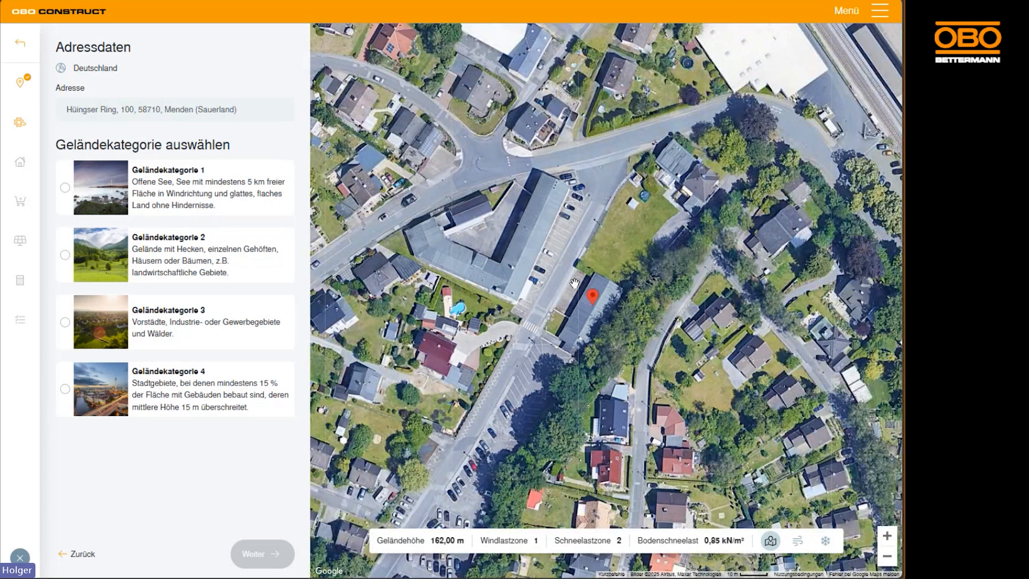
{"action": "scroll", "coordinate": [575, 283], "scroll_direction": "up", "scroll_amount": 2}
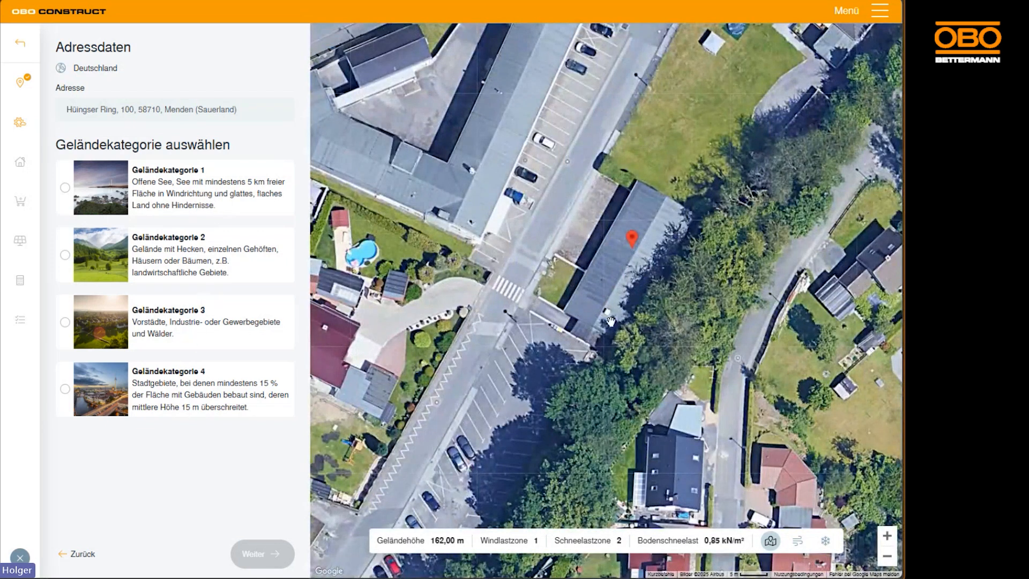
{"action": "scroll", "coordinate": [610, 321], "scroll_direction": "down", "scroll_amount": 1}
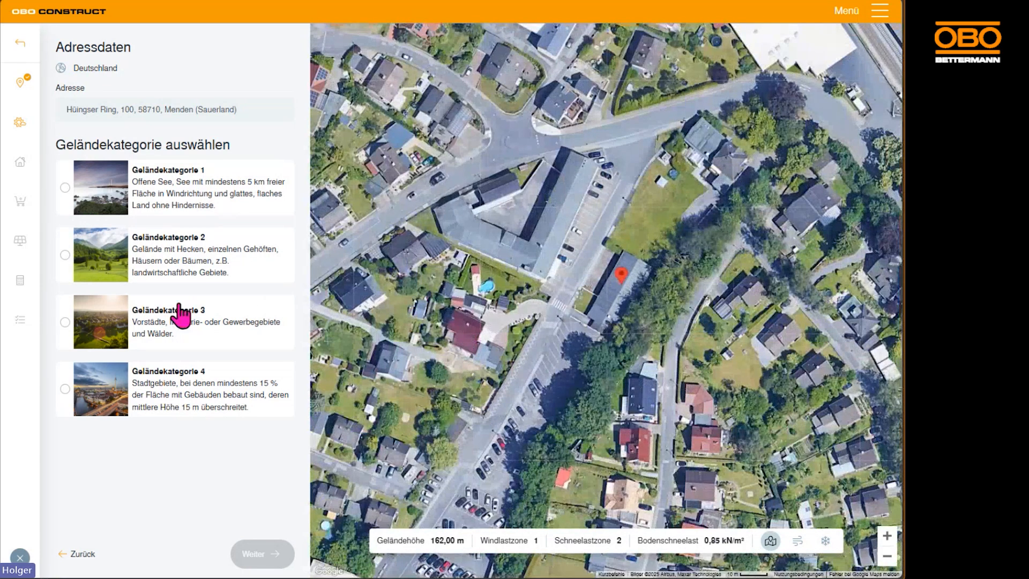
{"action": "left_click", "coordinate": [178, 330]}
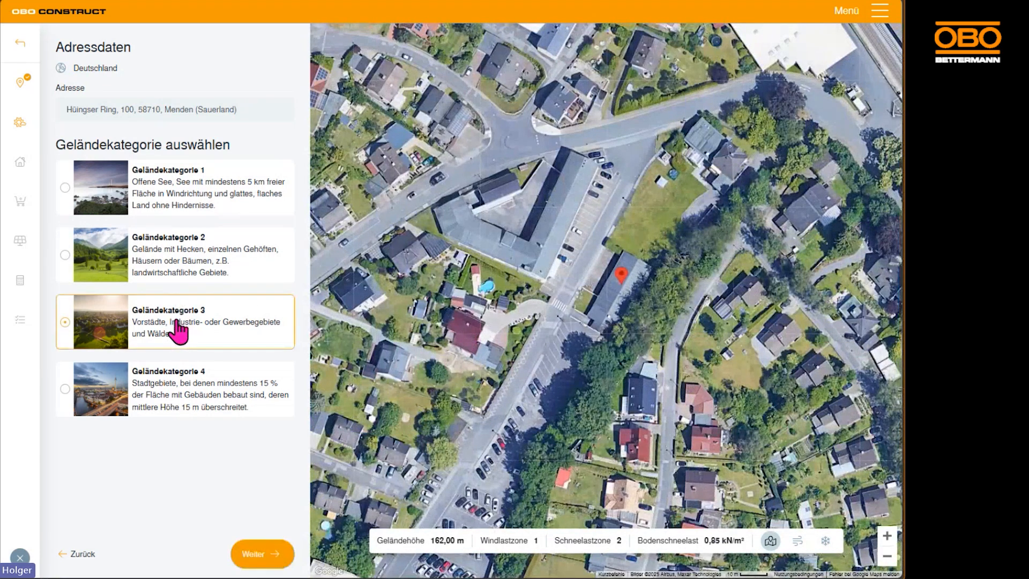
{"action": "left_click", "coordinate": [255, 562]}
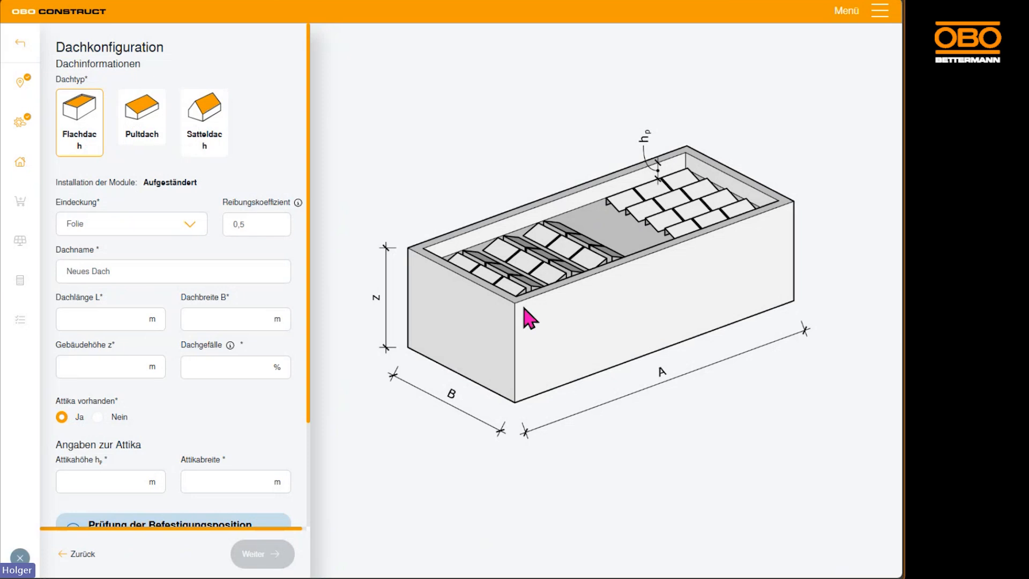
{"action": "left_click", "coordinate": [138, 131]}
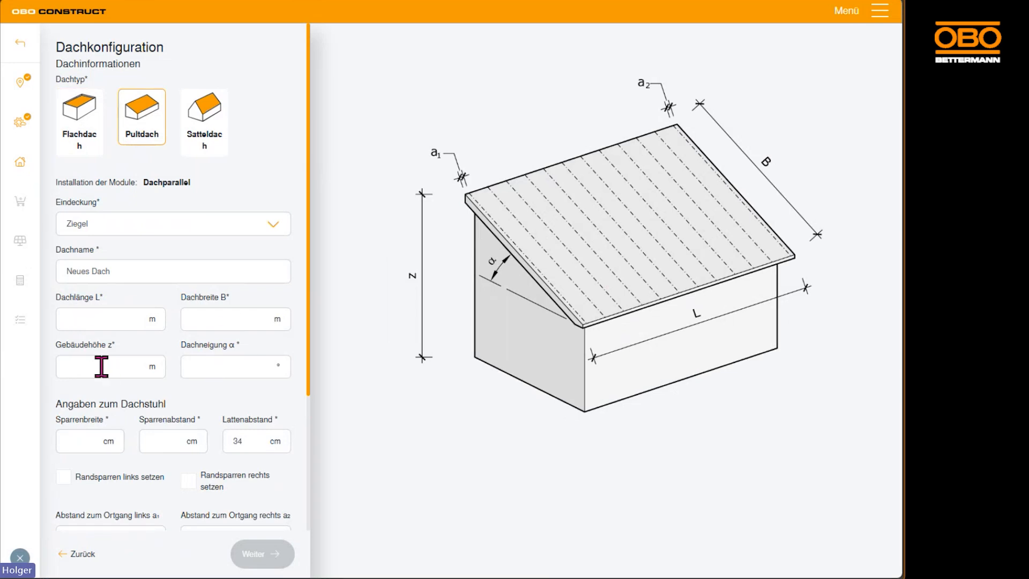
{"action": "scroll", "coordinate": [132, 439], "scroll_direction": "down", "scroll_amount": 3}
{"action": "scroll", "coordinate": [204, 297], "scroll_direction": "up", "scroll_amount": 5}
{"action": "left_click", "coordinate": [87, 135]}
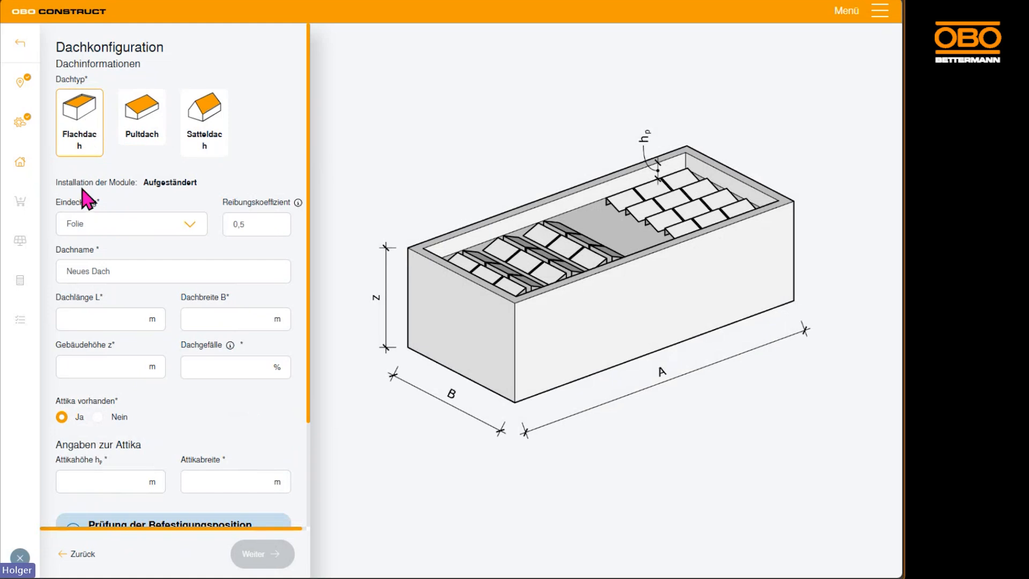
- Set the flat roof's covering to Bitumen and name the roof "Süddach Bungalow"
{"action": "left_click", "coordinate": [194, 231]}
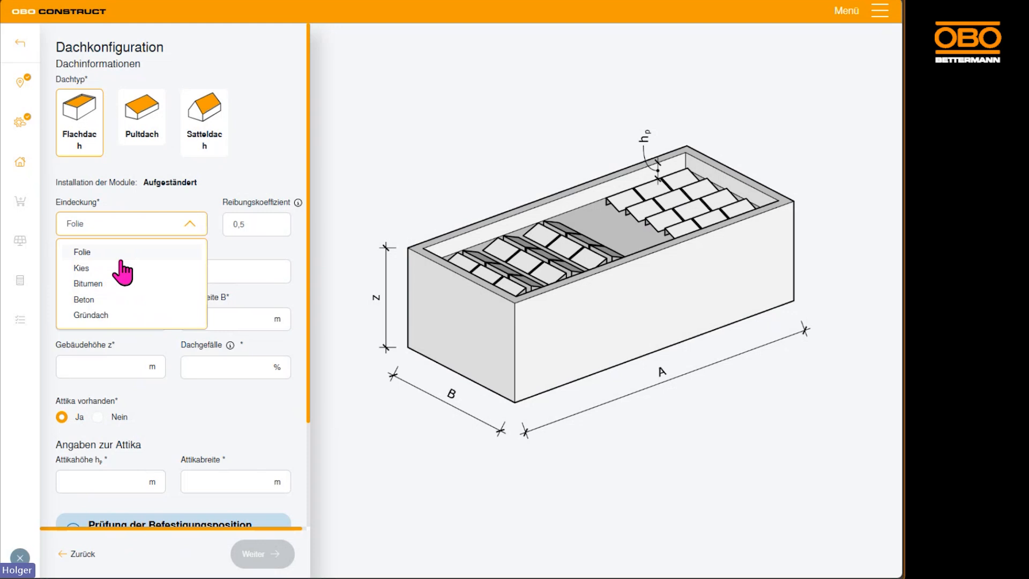
{"action": "left_click", "coordinate": [102, 284]}
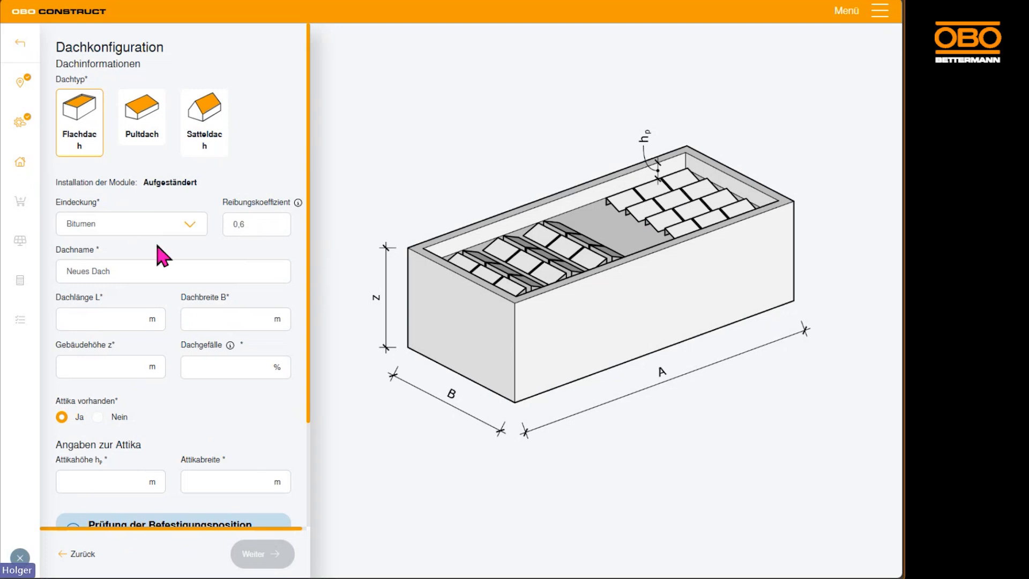
{"action": "left_click", "coordinate": [125, 270]}
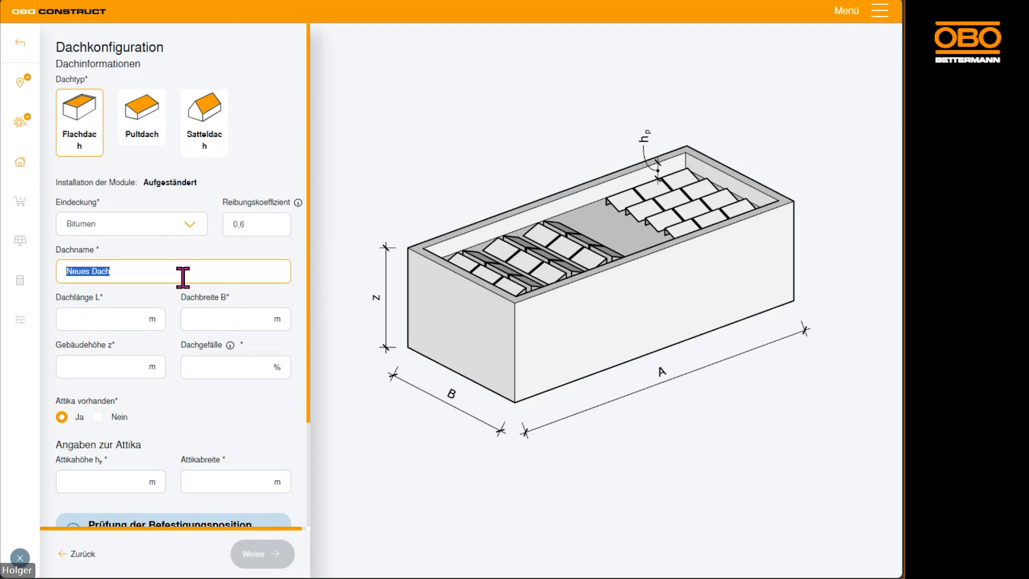
{"action": "type", "text": "Süddach"}
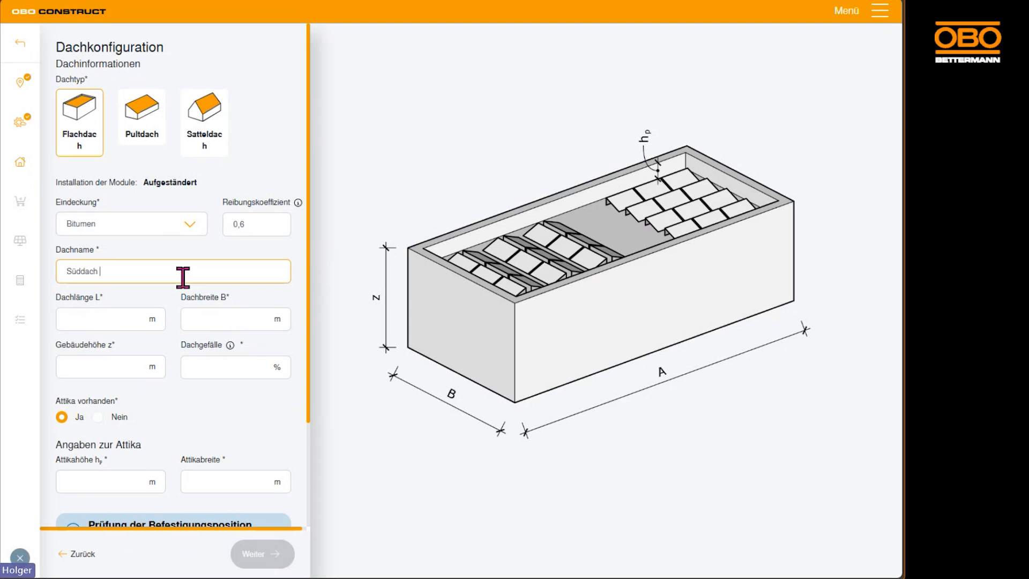
{"action": "type", "text": " Bungalo"}
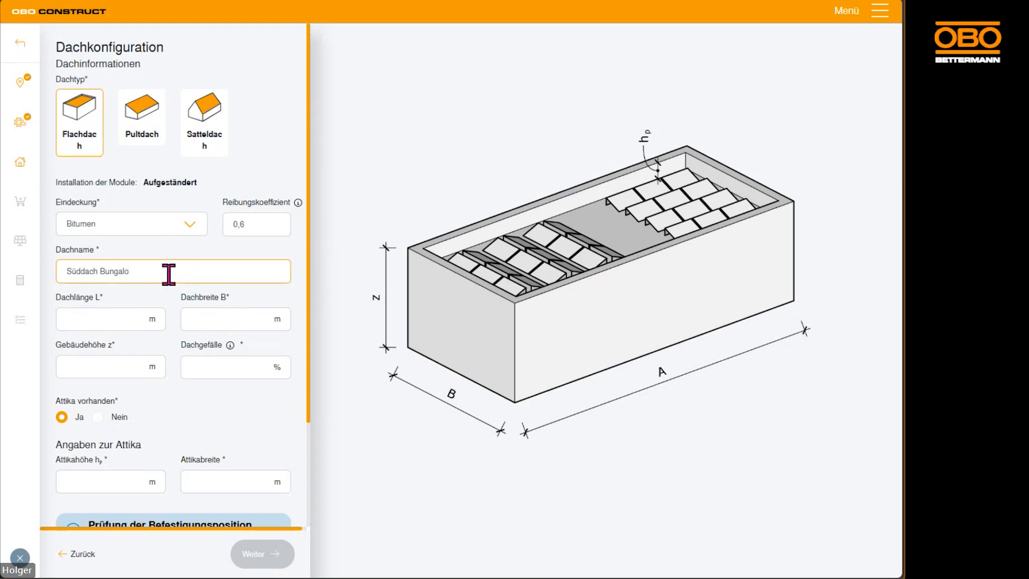
{"action": "type", "text": "w"}
- Set the roof length to 25 m, roof width to 17,5 m, building height to 6 m and roof slope to 2 %
{"action": "left_click", "coordinate": [103, 320]}
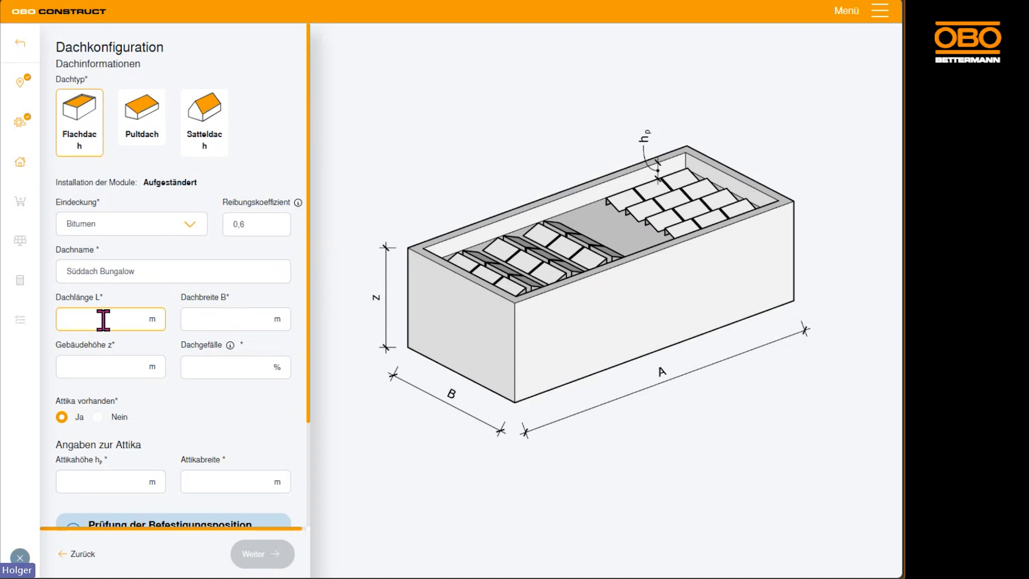
{"action": "type", "text": "25"}
{"action": "key", "text": "Tab"}
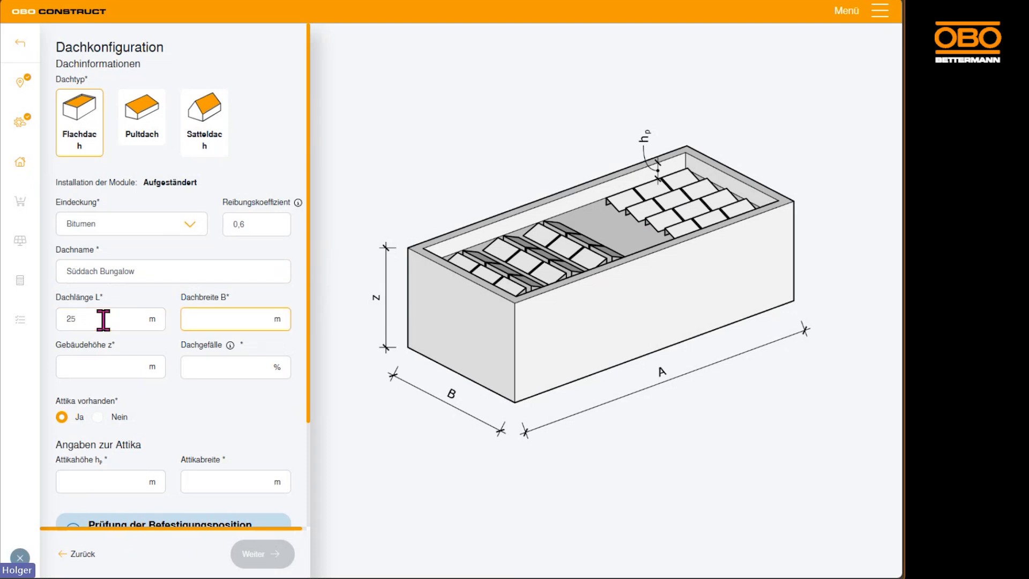
{"action": "type", "text": "17,5"}
{"action": "key", "text": "Tab"}
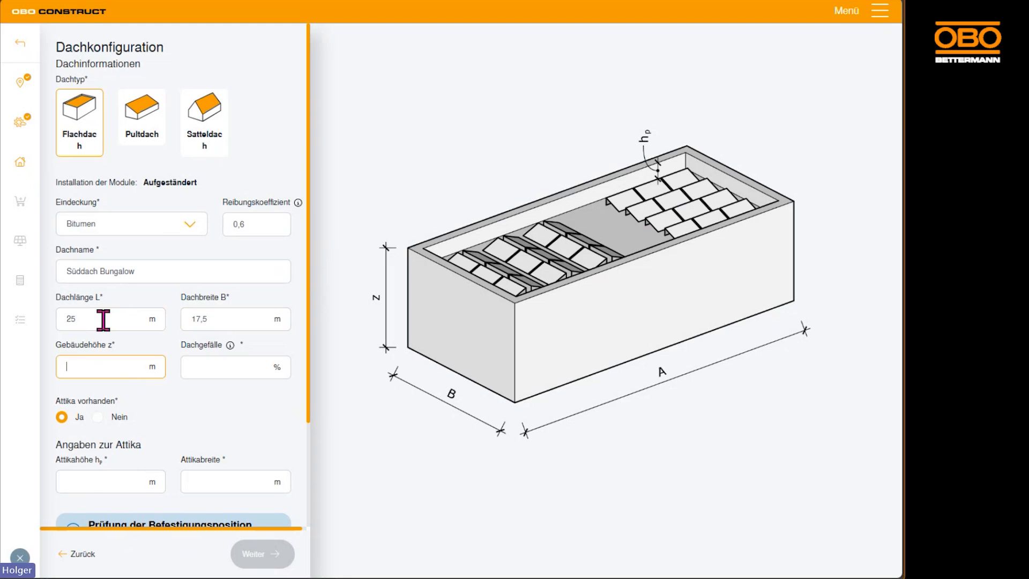
{"action": "type", "text": "6"}
{"action": "key", "text": "Tab"}
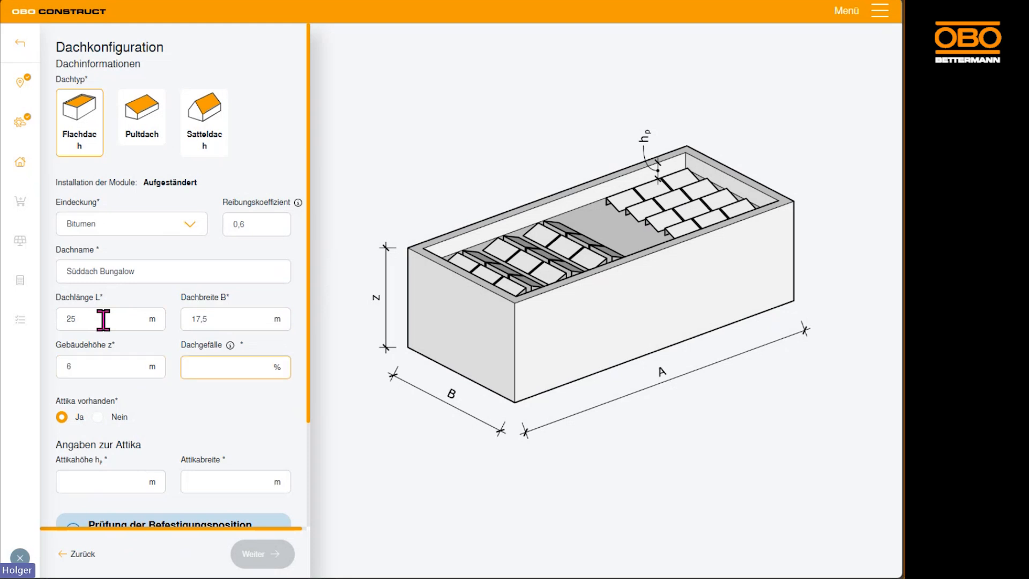
{"action": "type", "text": "2"}
- Specify that the roof has no parapet (Attika: Nein) and continue to the mounting system selection
{"action": "scroll", "coordinate": [176, 427], "scroll_direction": "down", "scroll_amount": 3}
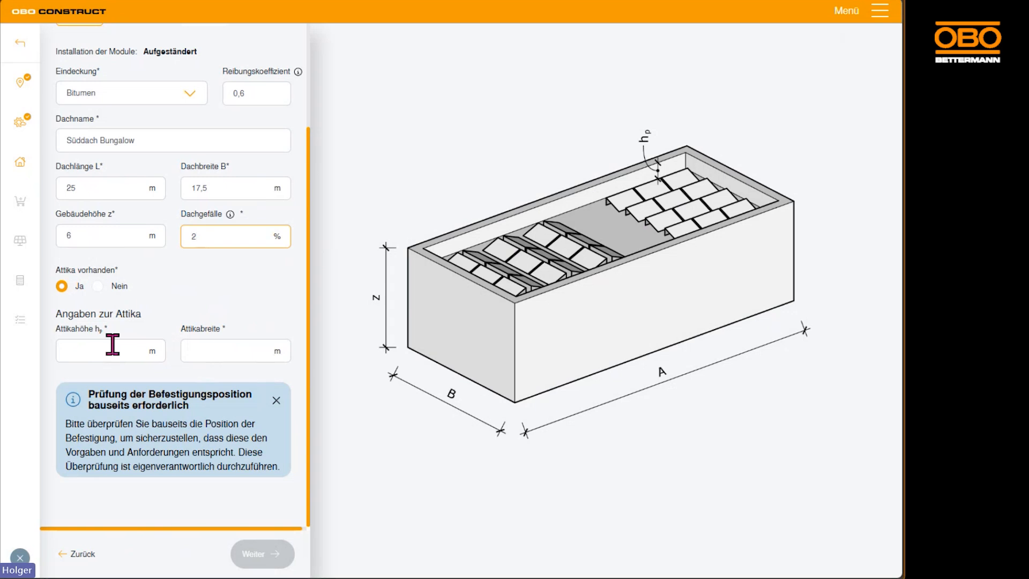
{"action": "left_click", "coordinate": [98, 286]}
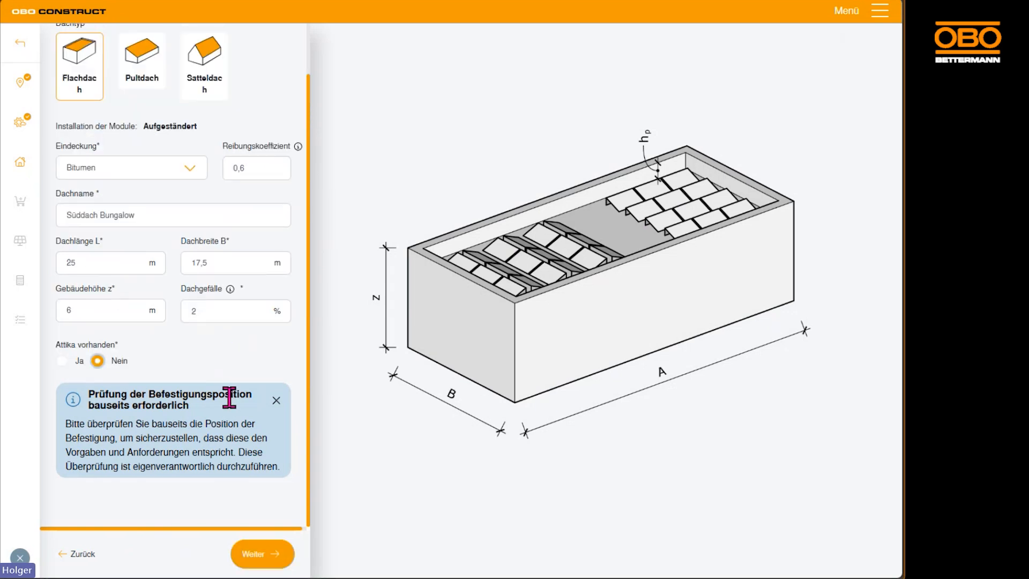
{"action": "left_click", "coordinate": [262, 553]}
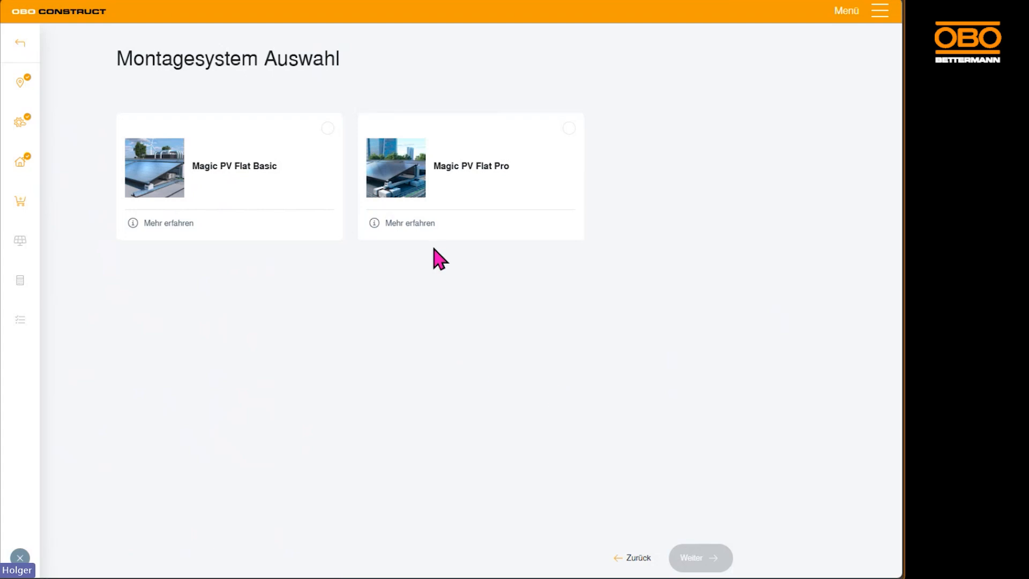
- Review the descriptions of both flat-roof mounting systems and select Magic PV Flat Basic
{"action": "left_click", "coordinate": [177, 222]}
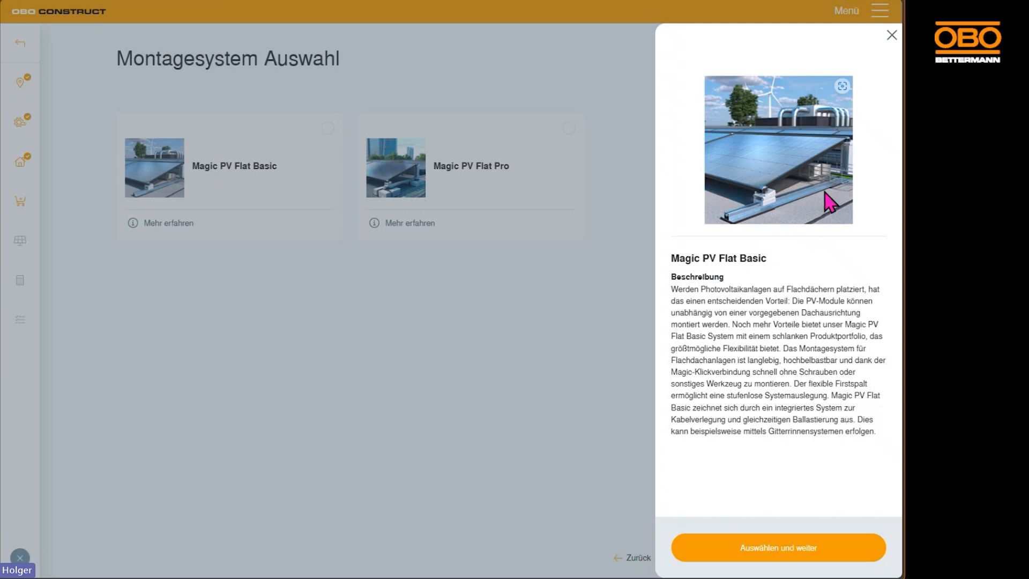
{"action": "left_click", "coordinate": [528, 241]}
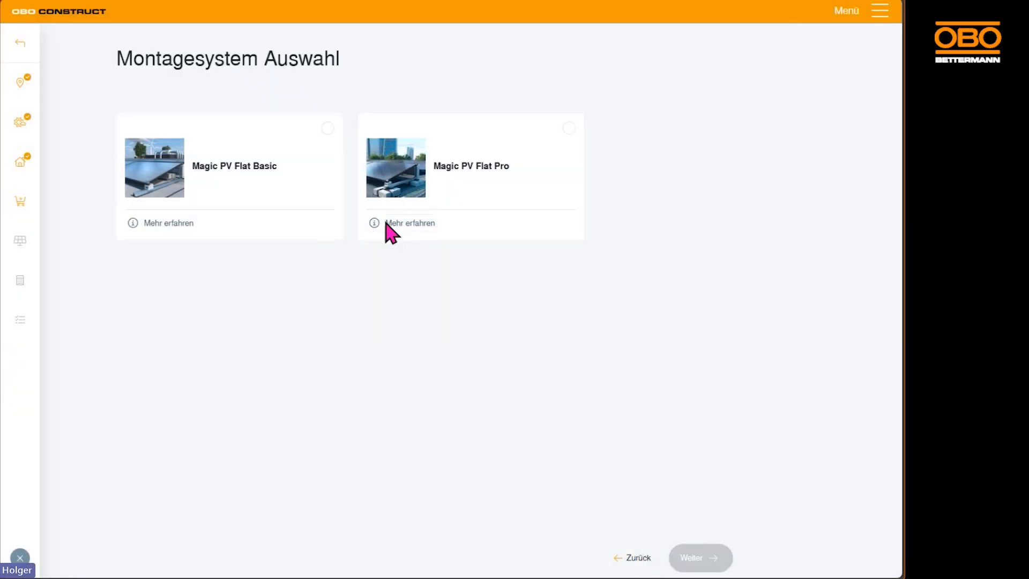
{"action": "left_click", "coordinate": [391, 225]}
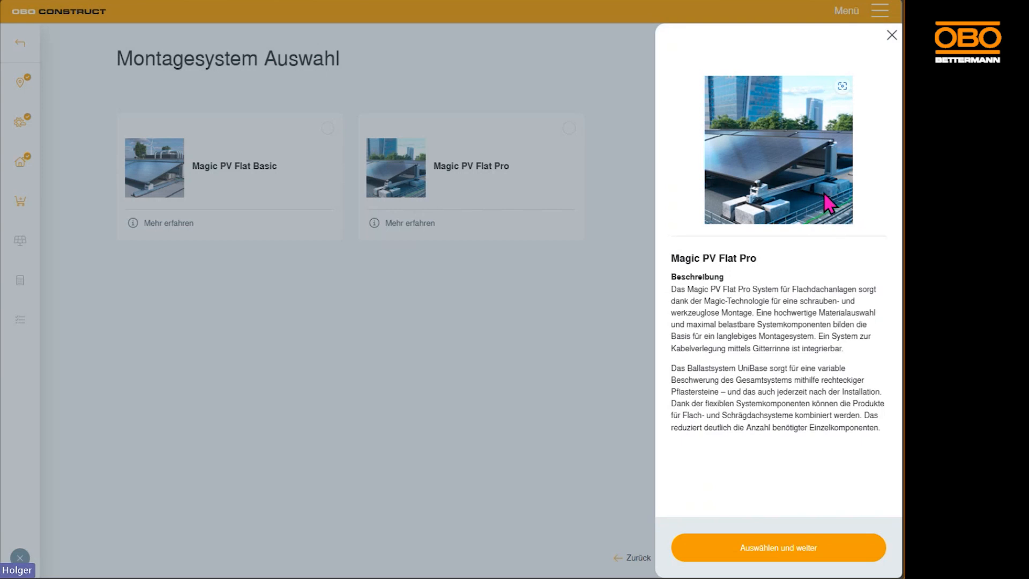
{"action": "left_click", "coordinate": [259, 199]}
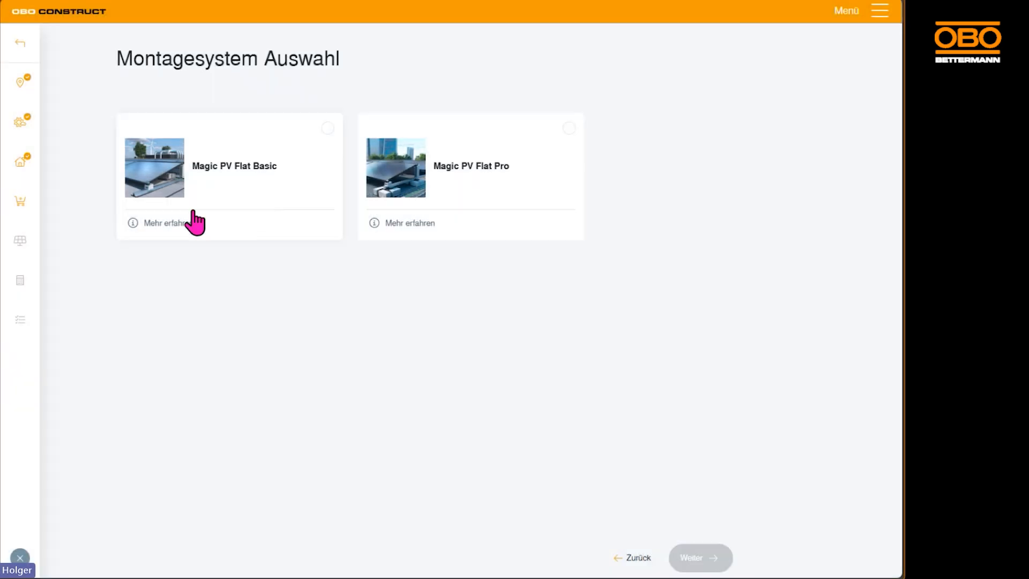
{"action": "left_click", "coordinate": [231, 188]}
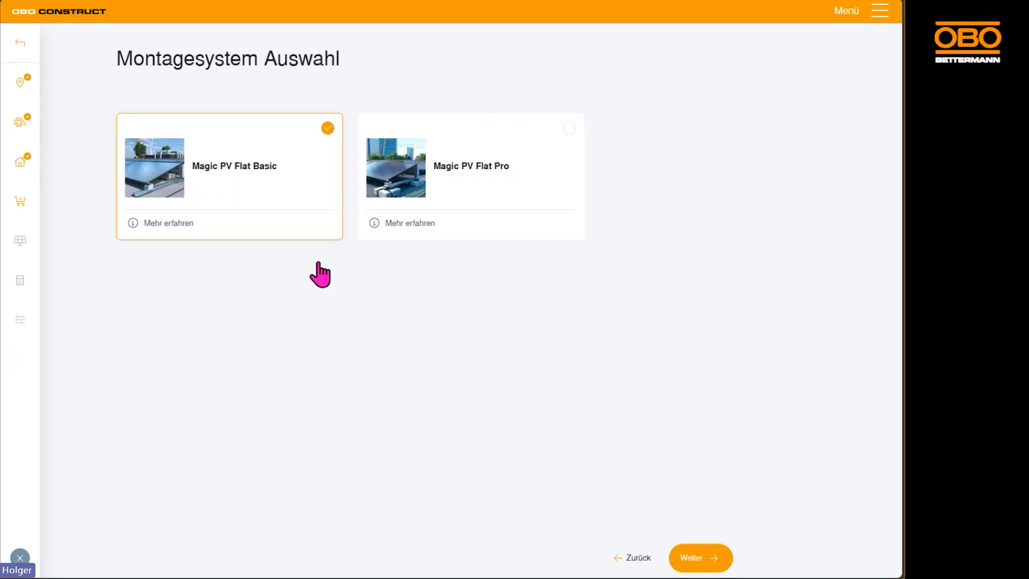
- Keep Trägerprofil 5900370 and the 300 mm wide Gitterrinne GR-Magic 55 FT (6001424), and continue past the optional Trennsteg without selecting one
{"action": "left_click", "coordinate": [720, 557]}
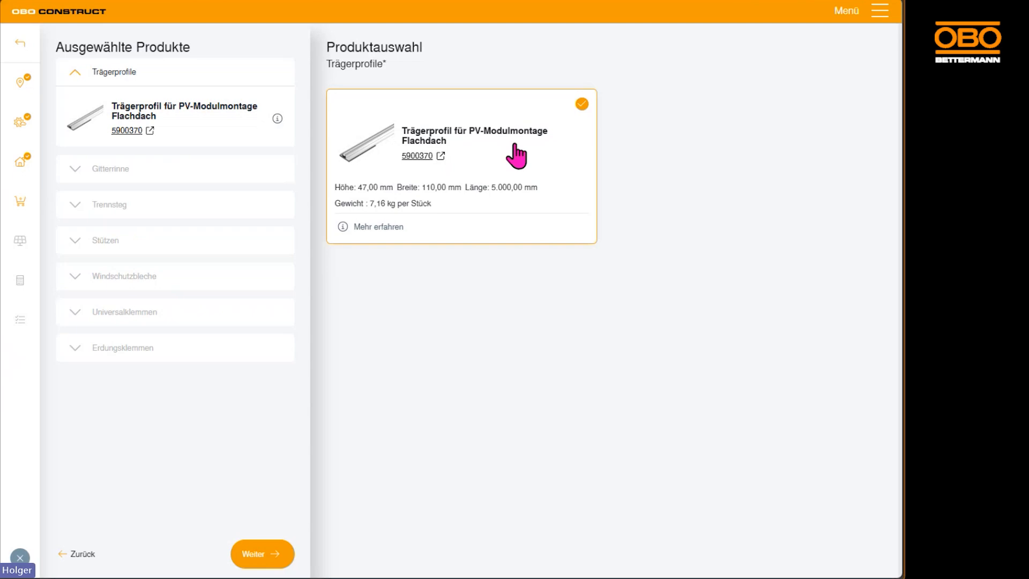
{"action": "left_click", "coordinate": [283, 555]}
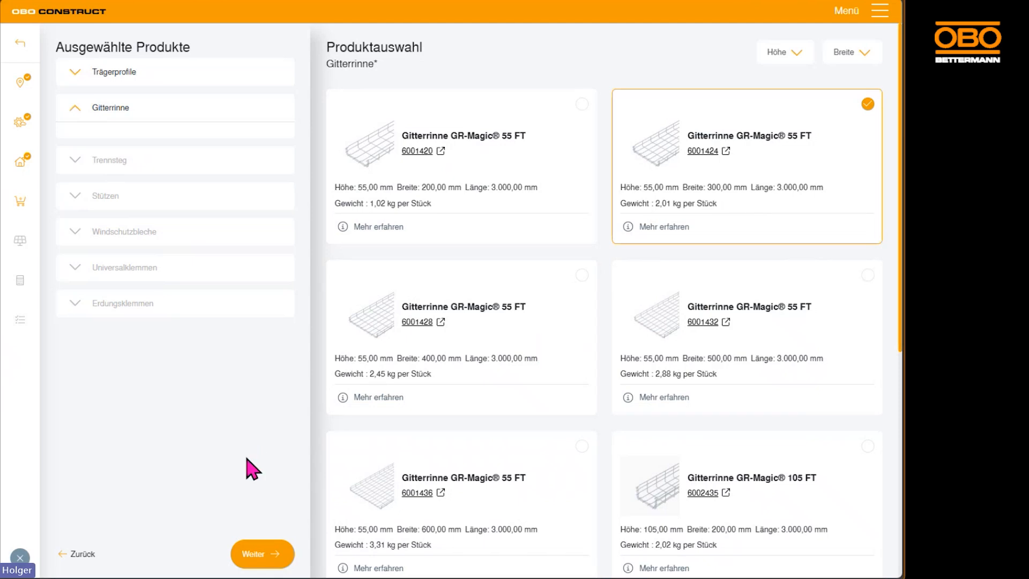
{"action": "left_click", "coordinate": [266, 560]}
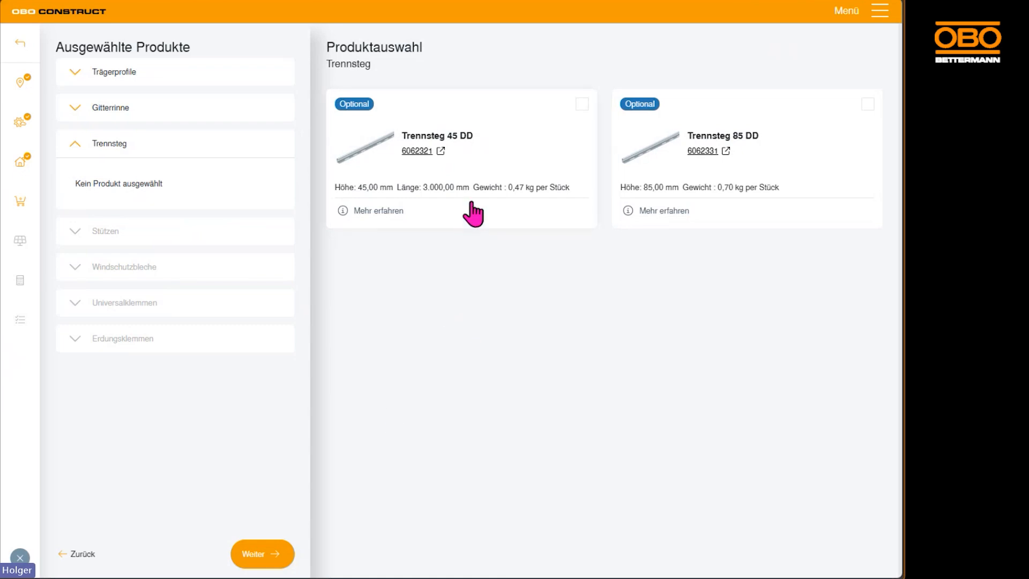
{"action": "left_click", "coordinate": [248, 556]}
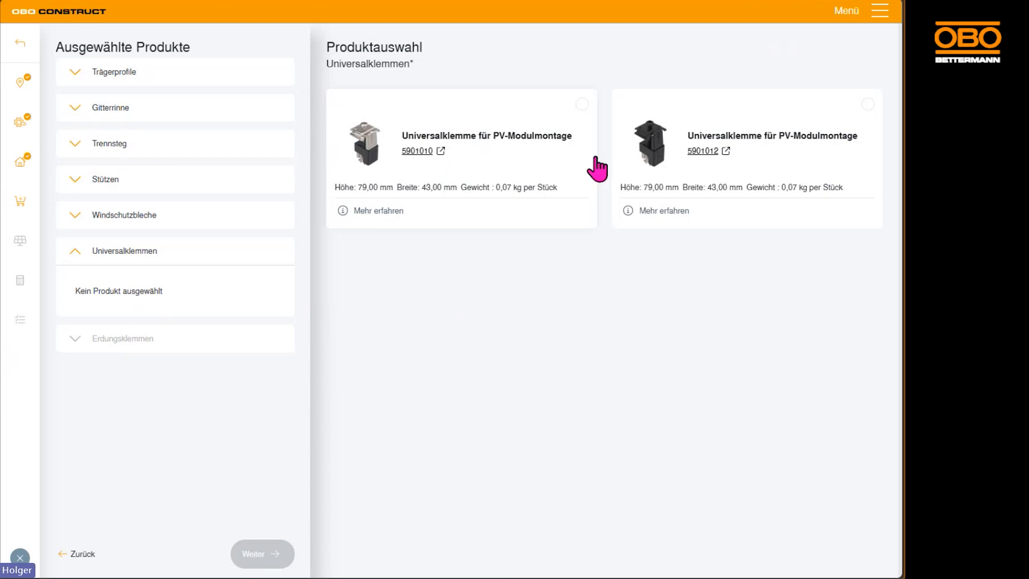
- Select Universalklemme 5901010 and the optional Erdungsklemme 5051520, and proceed to the obstacle configuration
{"action": "left_click", "coordinate": [557, 163]}
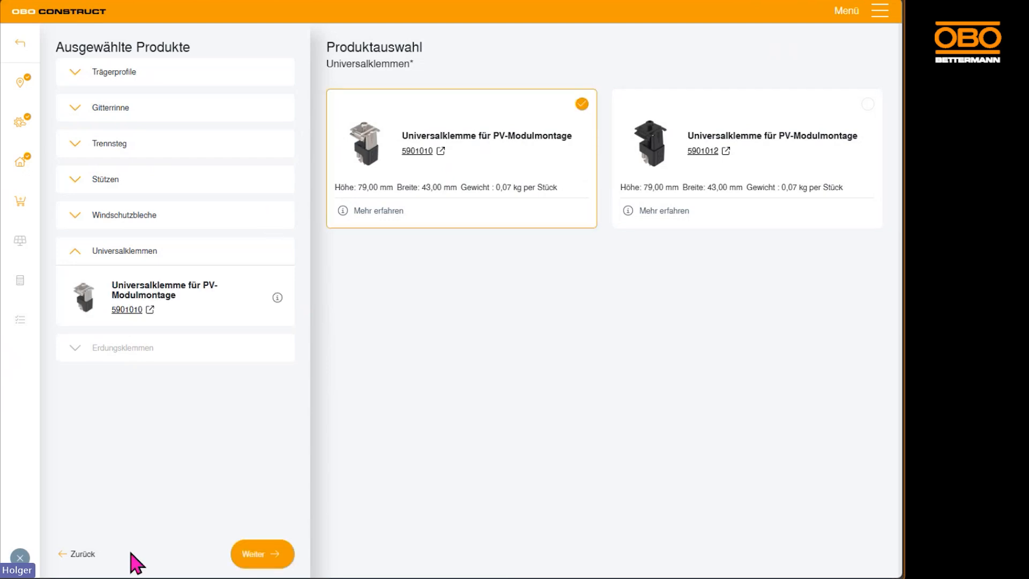
{"action": "left_click", "coordinate": [259, 558]}
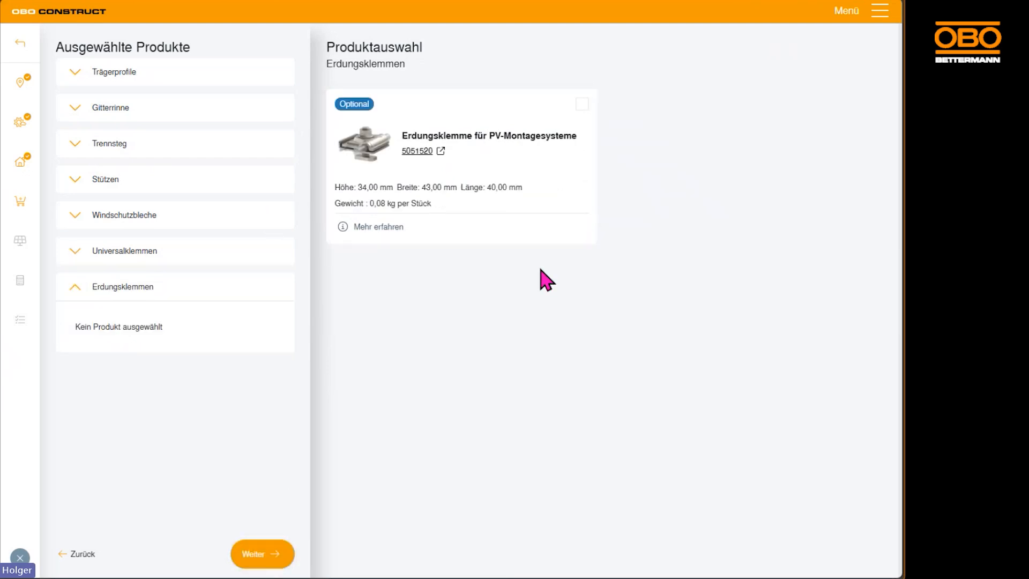
{"action": "left_click", "coordinate": [555, 176]}
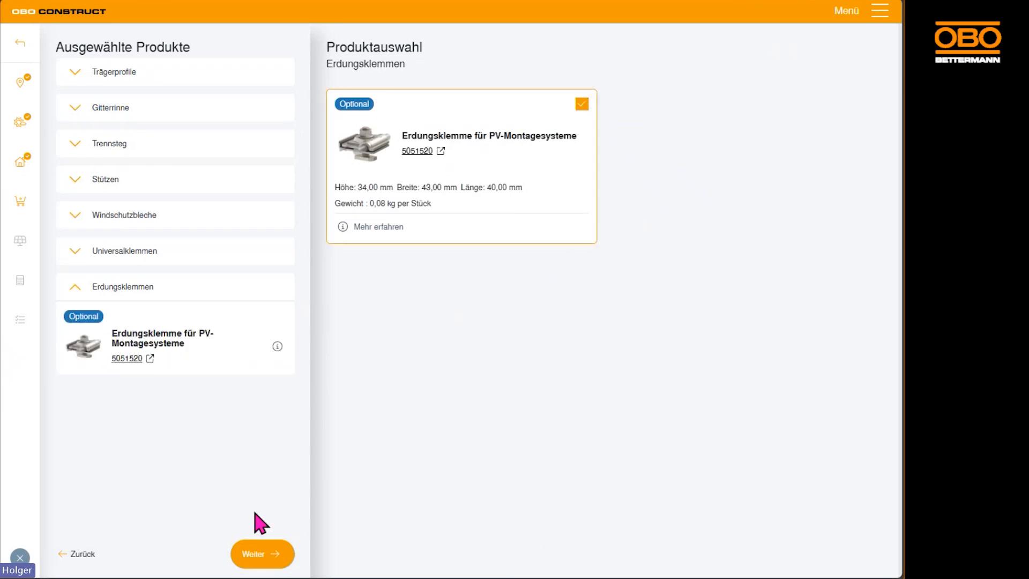
{"action": "left_click", "coordinate": [259, 552]}
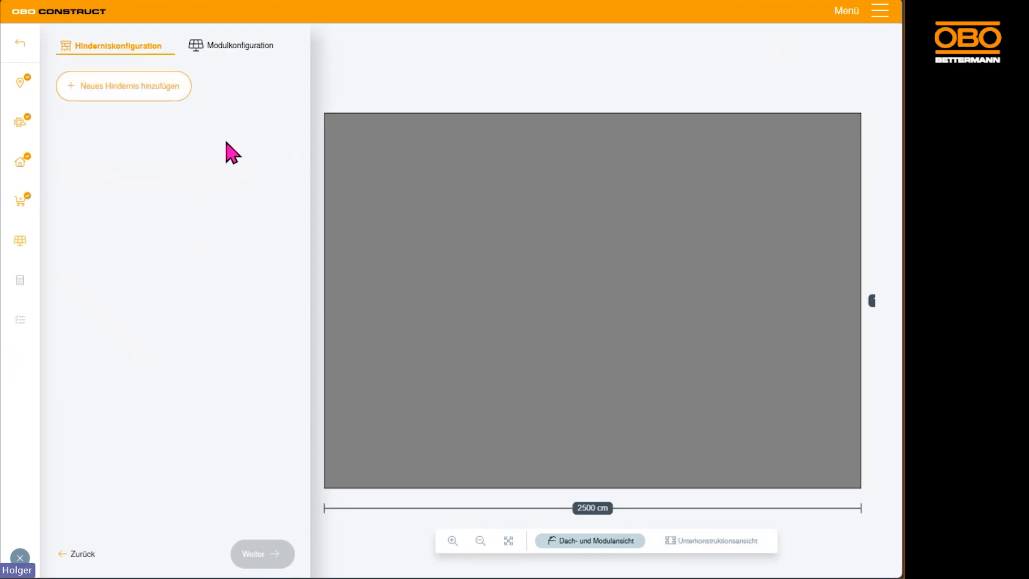
- Add an obstacle about 331 × 163 cm in the roof's left half and a second one of the same size near its upper middle
{"action": "left_click", "coordinate": [122, 90]}
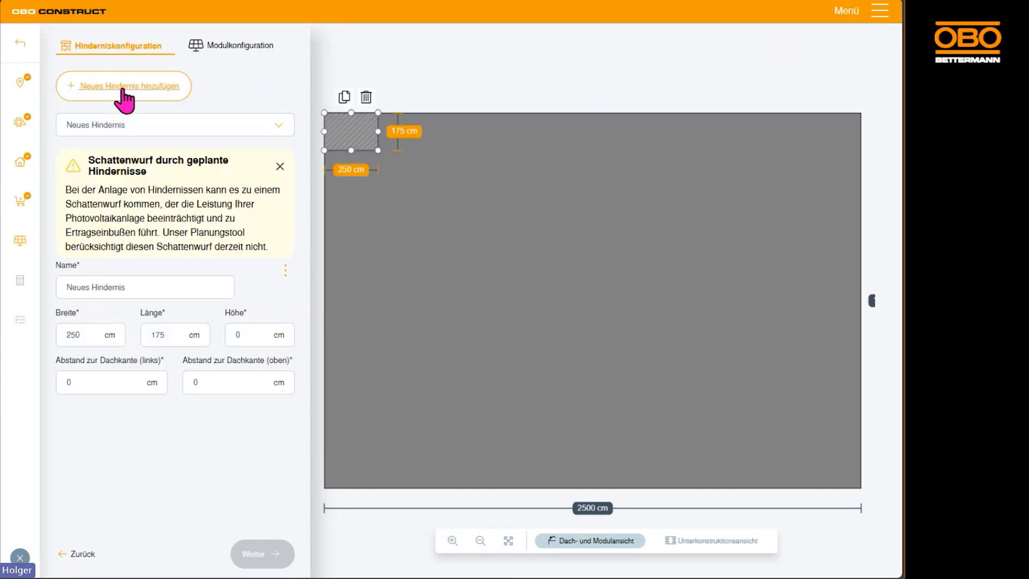
{"action": "left_click_drag", "start_coordinate": [356, 141], "coordinate": [409, 322]}
{"action": "left_click", "coordinate": [535, 207]}
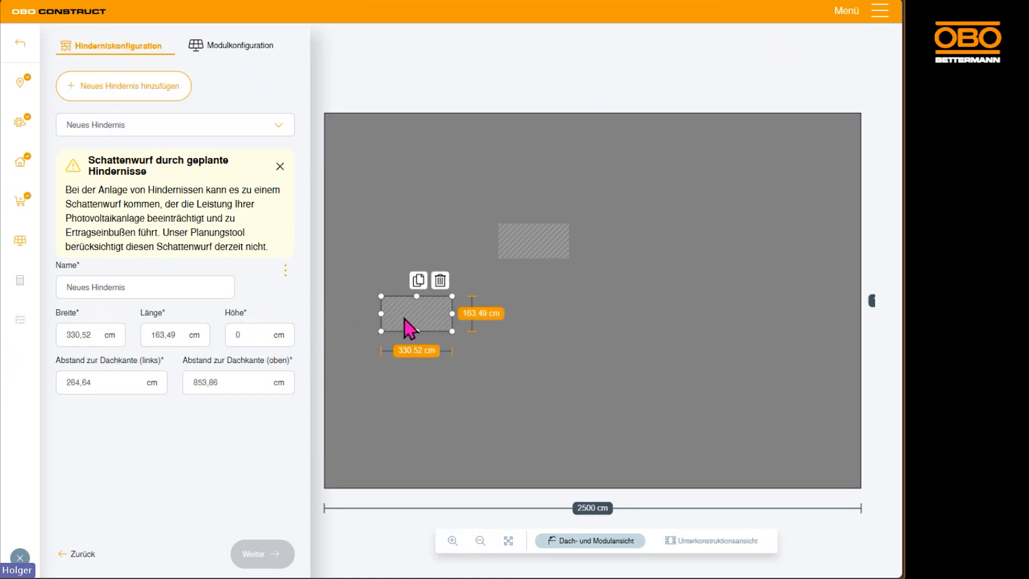
- Shrink the obstacle in the roof's left half to about 112 × 78 cm and name it "Fenster 1"
{"action": "left_click_drag", "start_coordinate": [452, 331], "coordinate": [406, 313]}
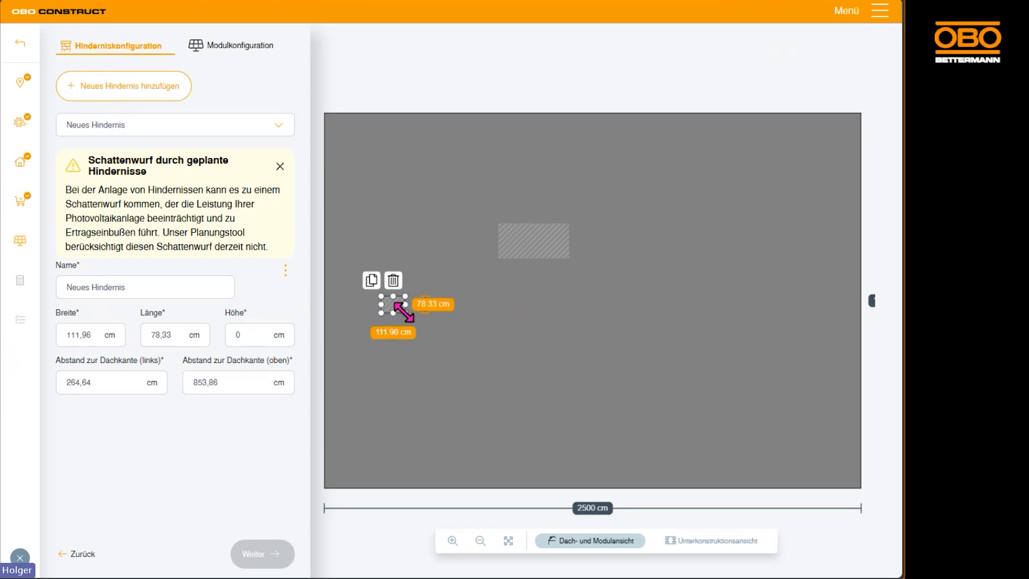
{"action": "triple_click", "coordinate": [154, 290]}
{"action": "type", "text": "Fen"}
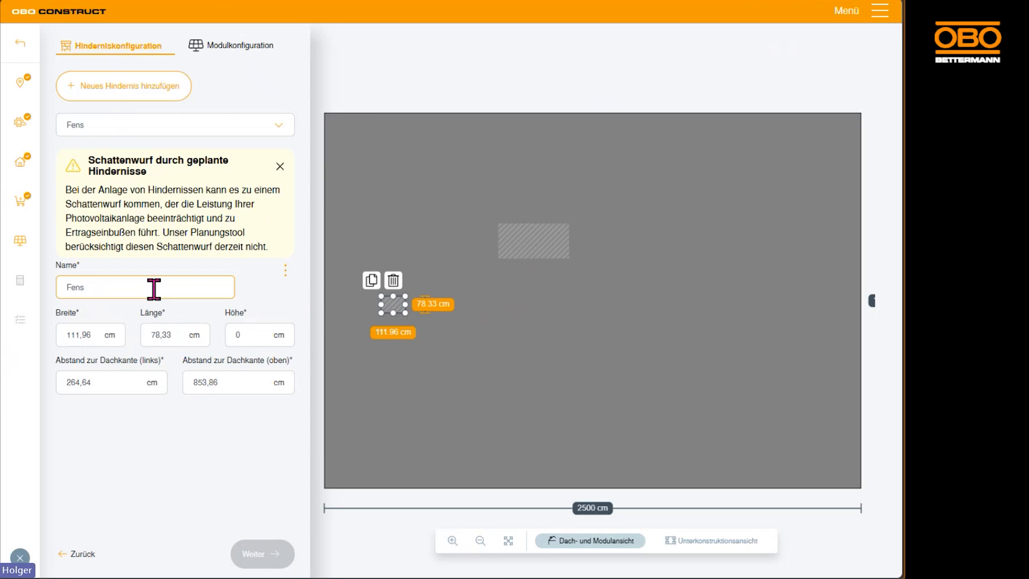
{"action": "type", "text": "ster 1"}
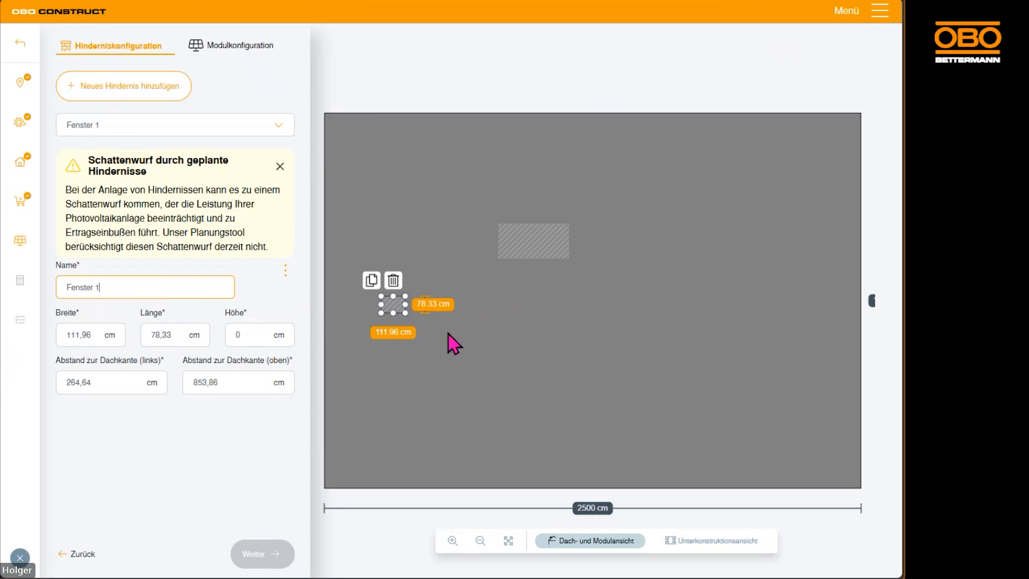
- Duplicate Fenster 1, place the copy about 793 cm from the left and 861 cm from the upper roof edge, and name it "Fenster 2"
{"action": "left_click", "coordinate": [371, 280]}
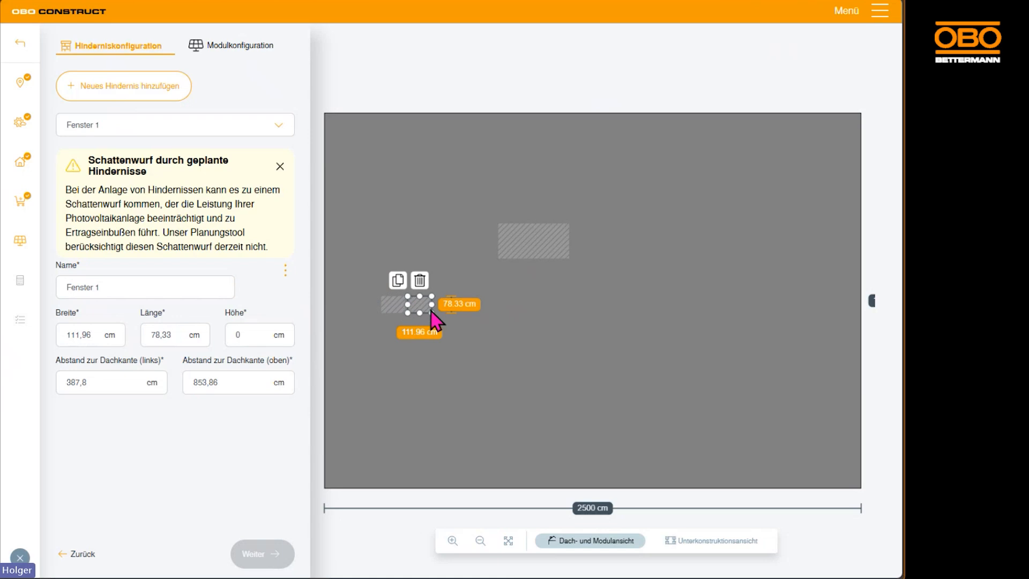
{"action": "left_click_drag", "start_coordinate": [424, 316], "coordinate": [511, 318]}
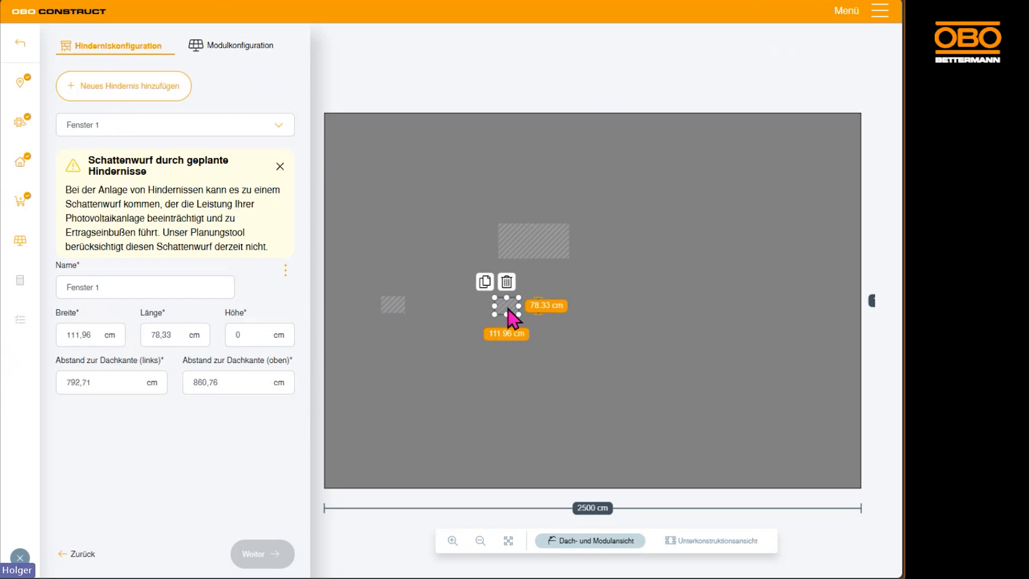
{"action": "left_click", "coordinate": [120, 288]}
{"action": "left_click", "coordinate": [120, 288]}
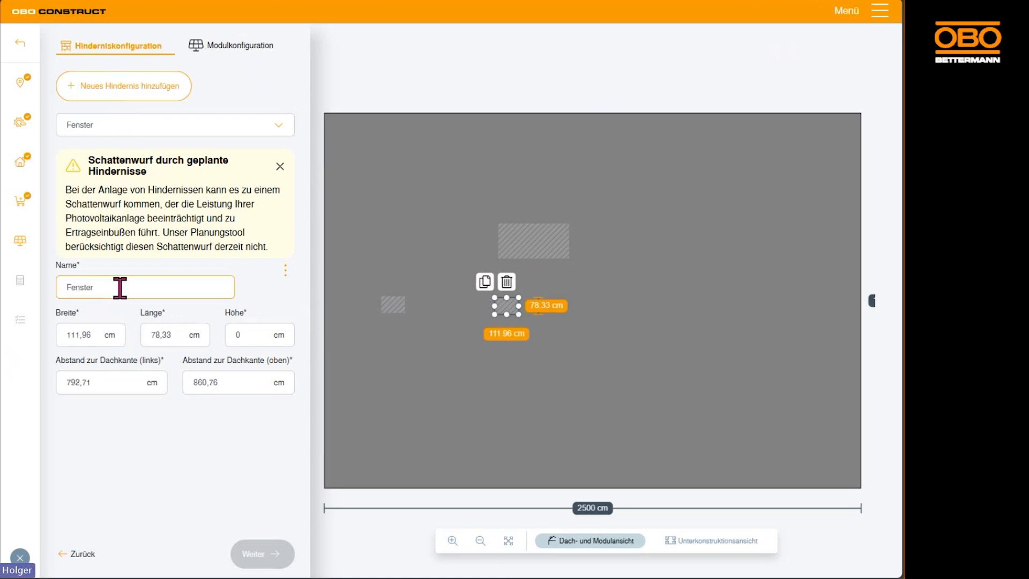
- Move the large obstacle to about 1564 cm from the left and 396 cm from the upper roof edge and name it "Klimaanlage"
{"action": "left_click", "coordinate": [547, 240]}
{"action": "left_click_drag", "start_coordinate": [550, 250], "coordinate": [694, 224]}
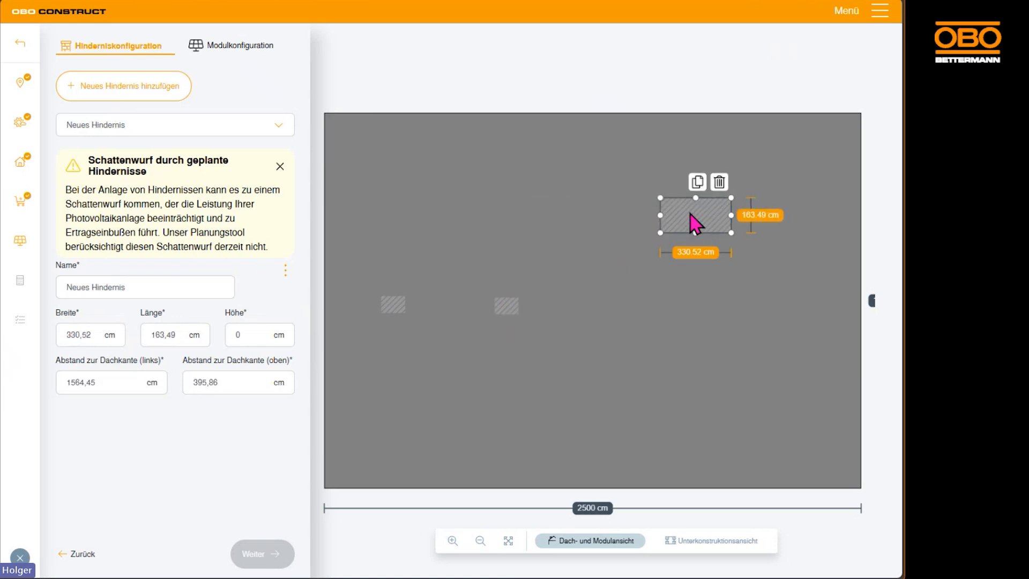
{"action": "triple_click", "coordinate": [146, 285]}
{"action": "type", "text": "K"}
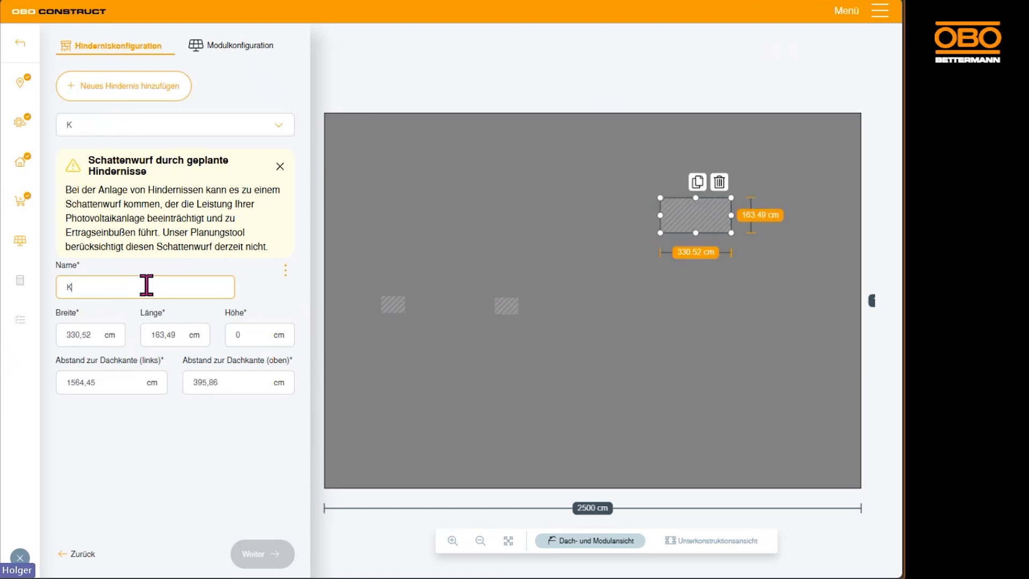
{"action": "type", "text": "limaanlage"}
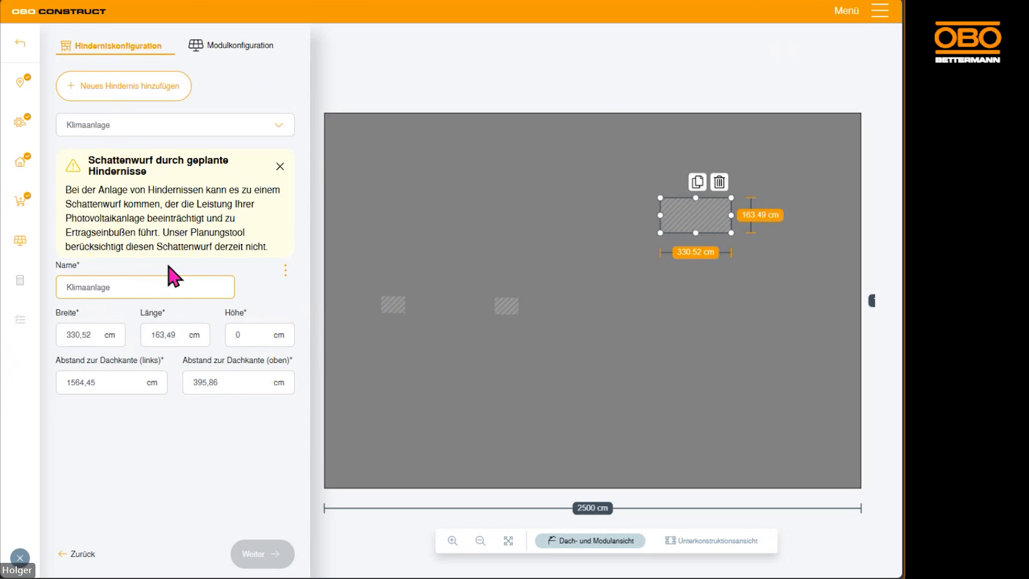
- Review the list of created obstacles and inspect the dimensions and edge distances of Fenster 1 and Klimaanlage
{"action": "left_click", "coordinate": [281, 136]}
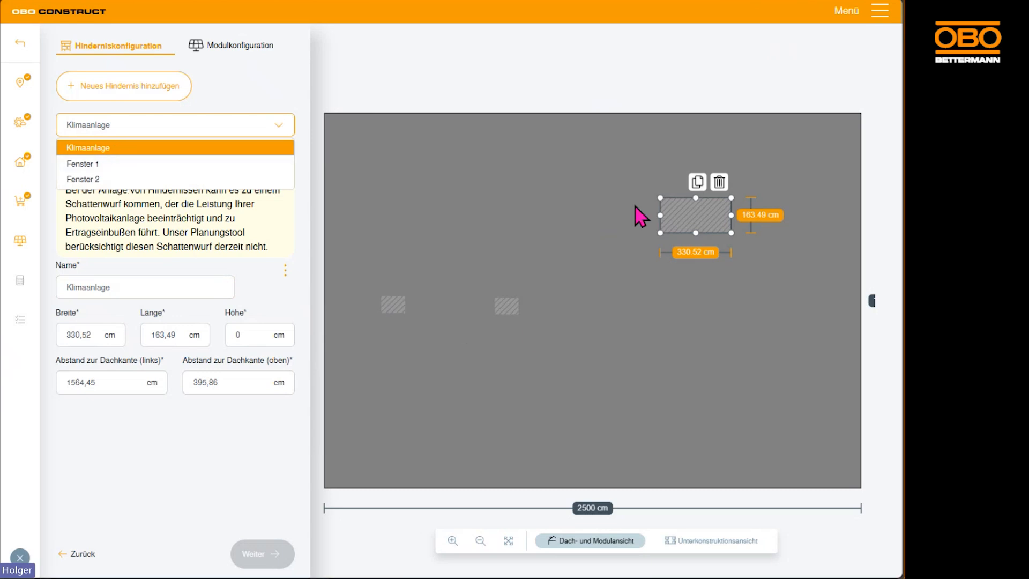
{"action": "left_click", "coordinate": [99, 164]}
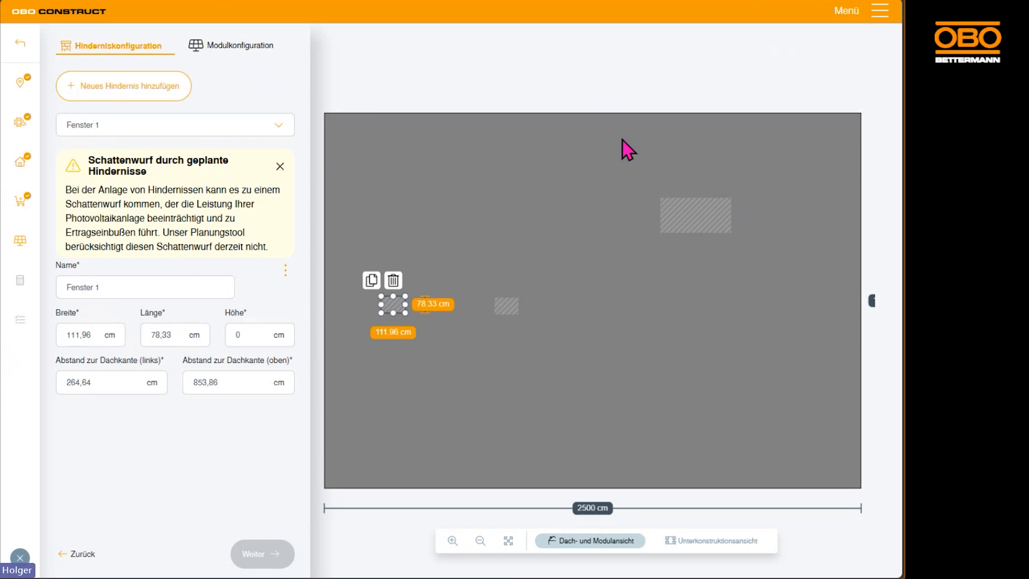
{"action": "left_click", "coordinate": [695, 231]}
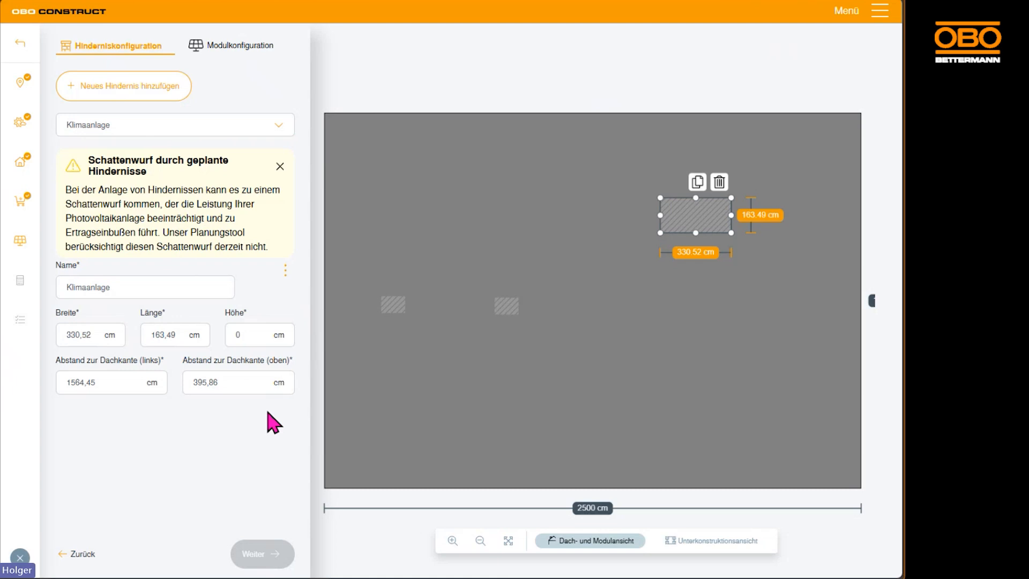
- Start a new module area, search the available modules for "g11" and "tiger", and clear the search
{"action": "left_click", "coordinate": [221, 50]}
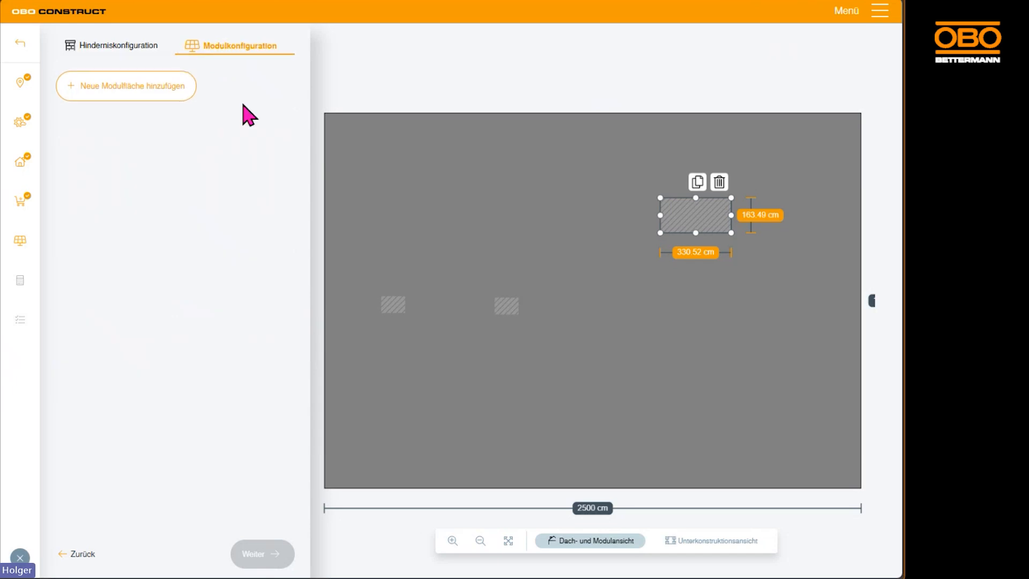
{"action": "left_click", "coordinate": [143, 95]}
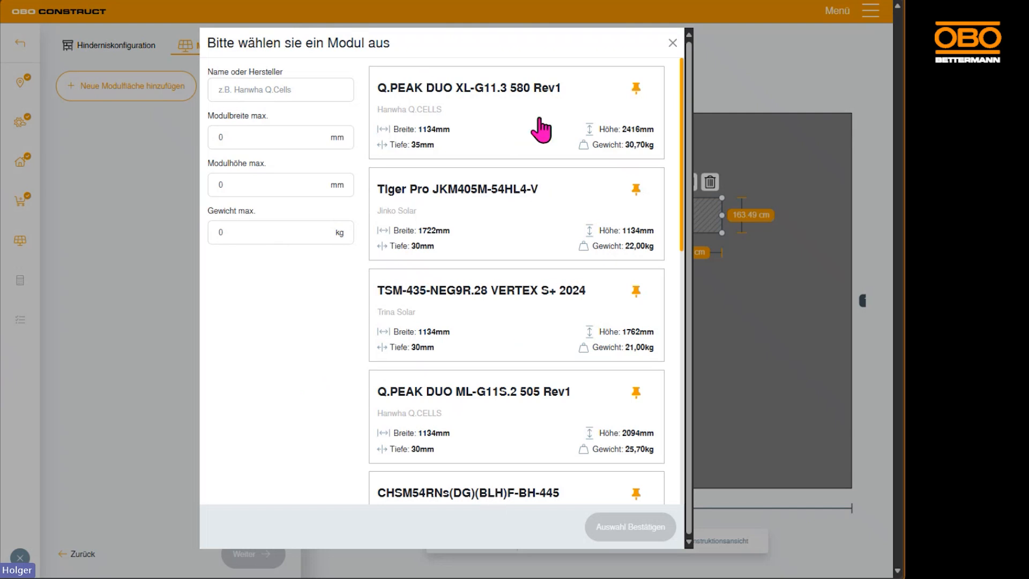
{"action": "left_click", "coordinate": [287, 92]}
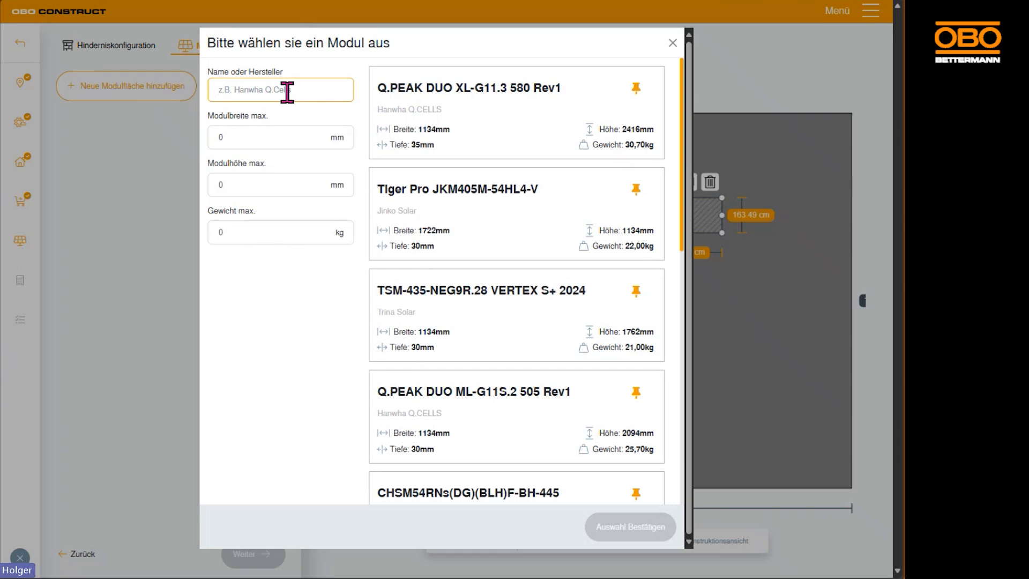
{"action": "type", "text": "g11"}
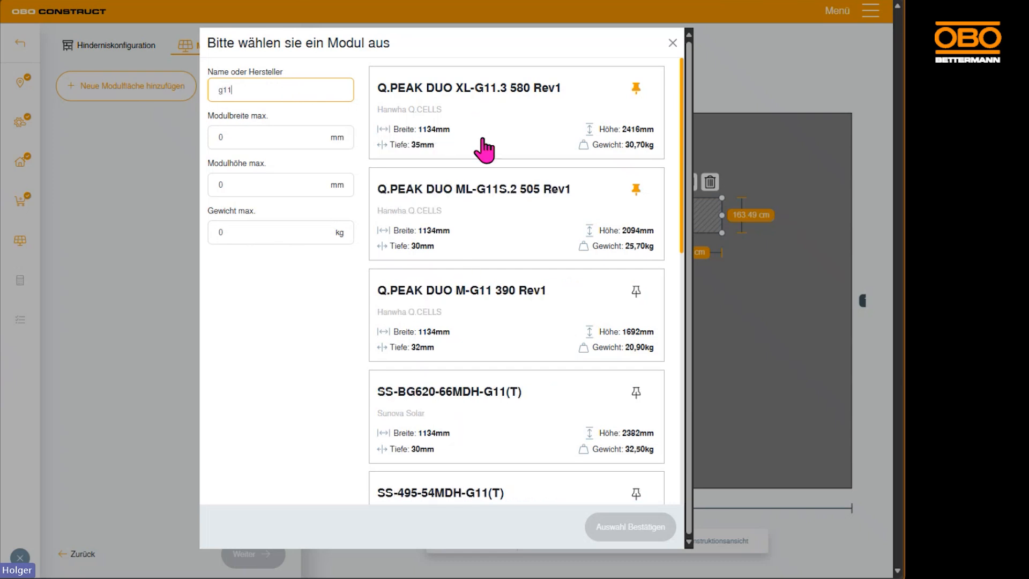
{"action": "left_click_drag", "start_coordinate": [266, 90], "coordinate": [179, 91]}
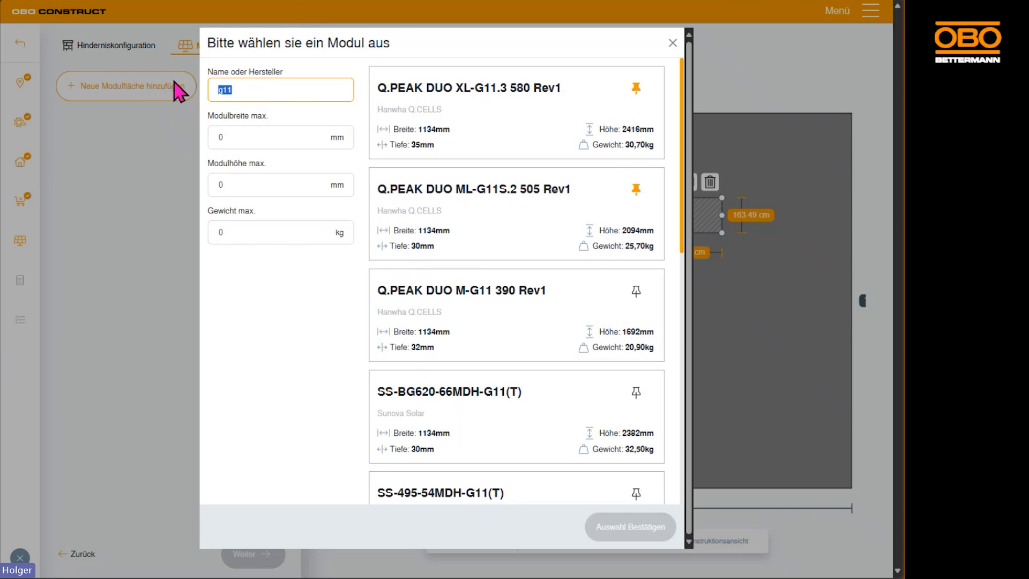
{"action": "type", "text": "tiger"}
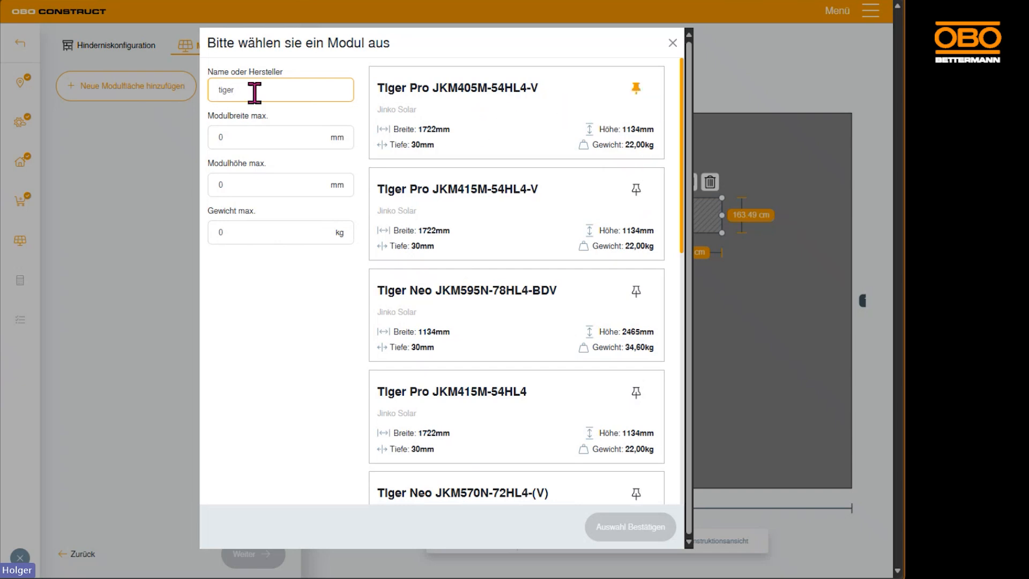
{"action": "left_click_drag", "start_coordinate": [254, 93], "coordinate": [173, 95]}
{"action": "key", "text": "BackSpace"}
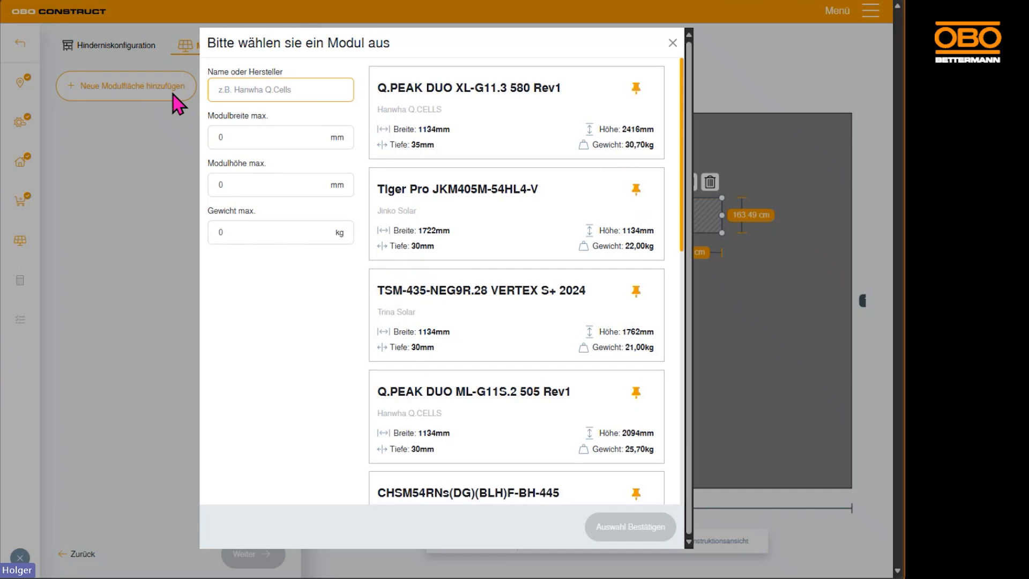
- Browse the pinned modules and confirm Tiger Pro JKM405M-54HL4-V from Jinko Solar for the module area
{"action": "scroll", "coordinate": [589, 396], "scroll_direction": "down", "scroll_amount": 4}
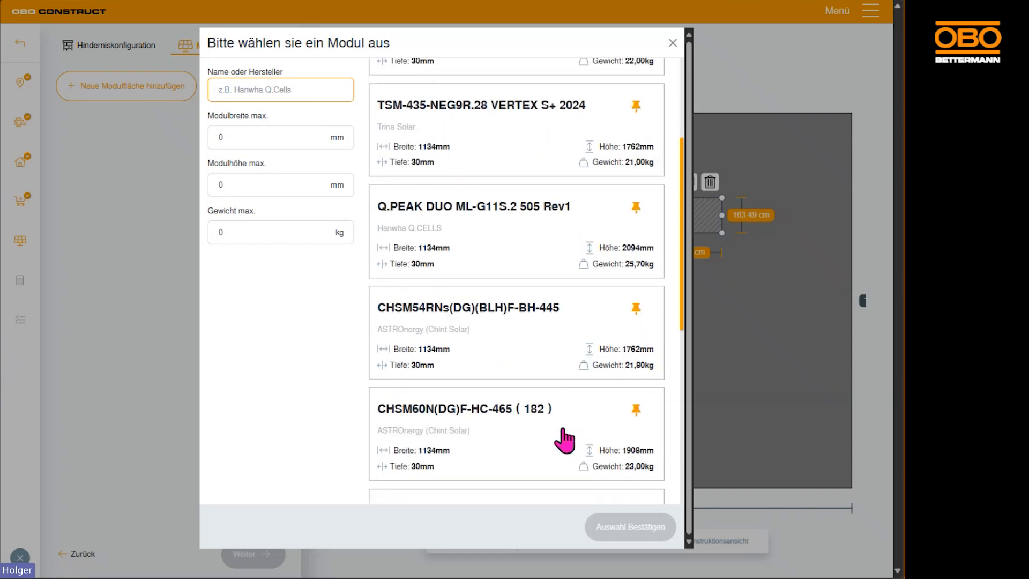
{"action": "scroll", "coordinate": [563, 439], "scroll_direction": "up", "scroll_amount": 3}
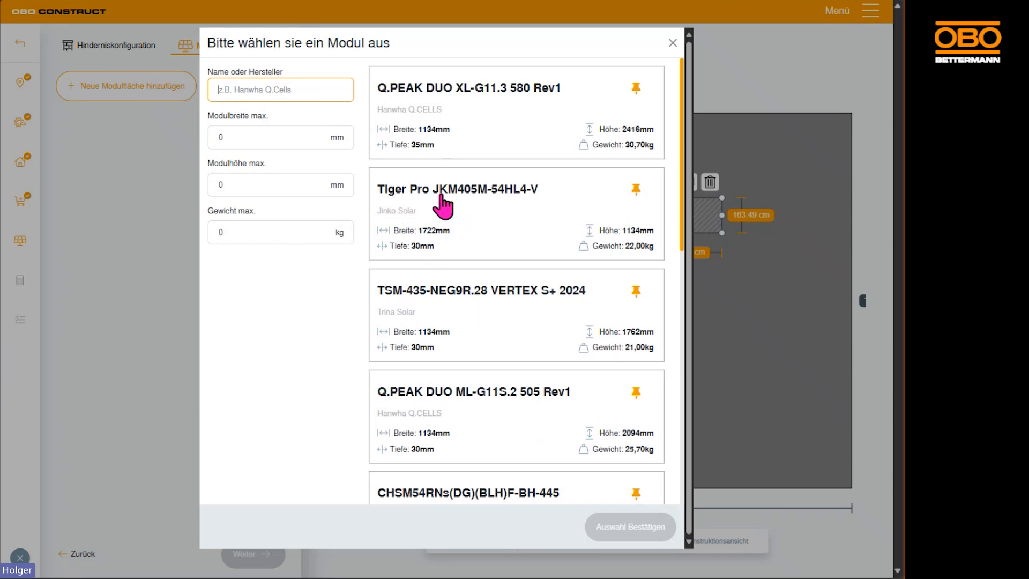
{"action": "left_click", "coordinate": [529, 209]}
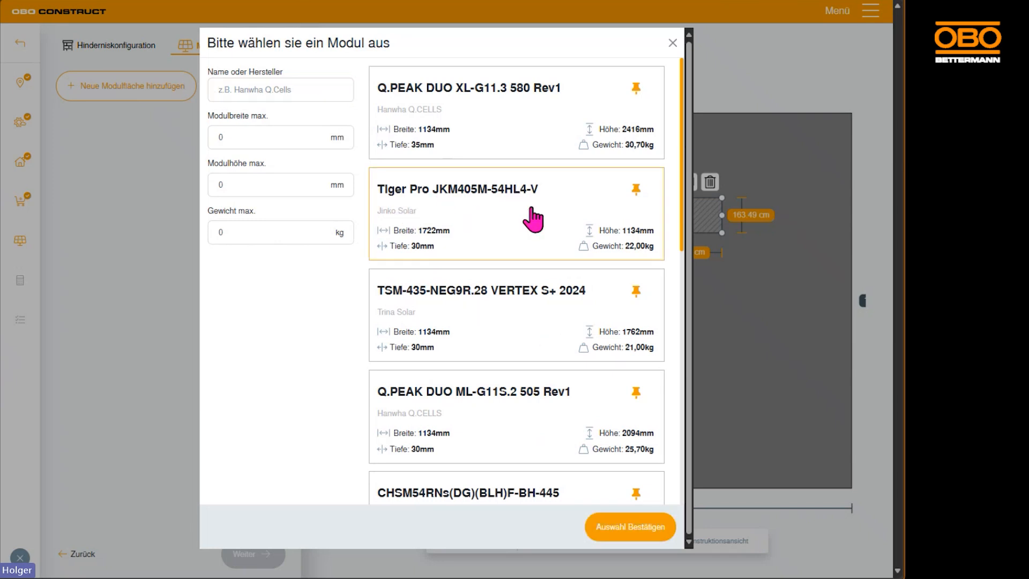
{"action": "left_click", "coordinate": [629, 528]}
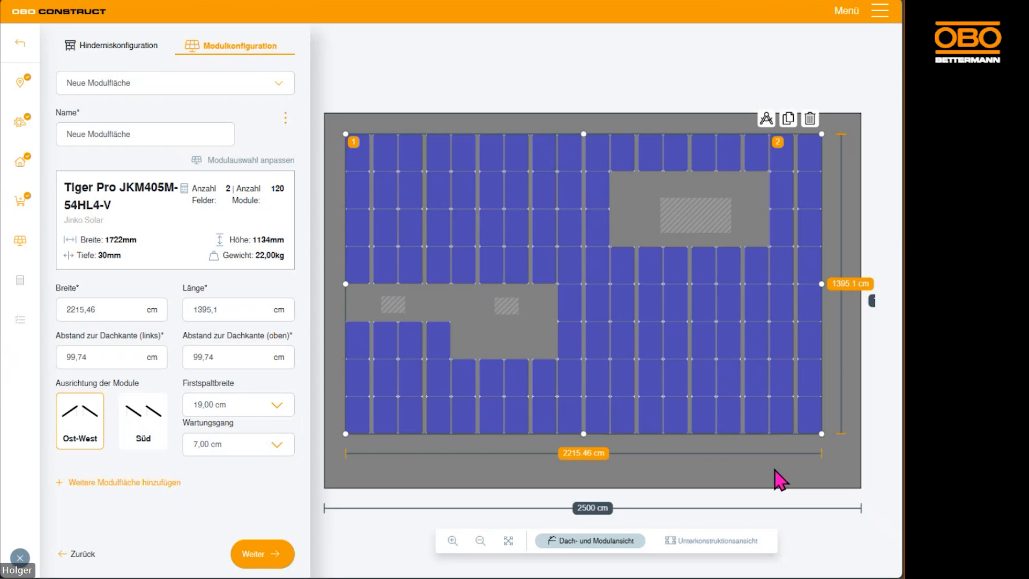
- Shrink the module area, enlarge it back to fill the roof, and set the module orientation to Süd
{"action": "left_click_drag", "start_coordinate": [821, 434], "coordinate": [638, 324]}
{"action": "left_click_drag", "start_coordinate": [610, 283], "coordinate": [855, 530]}
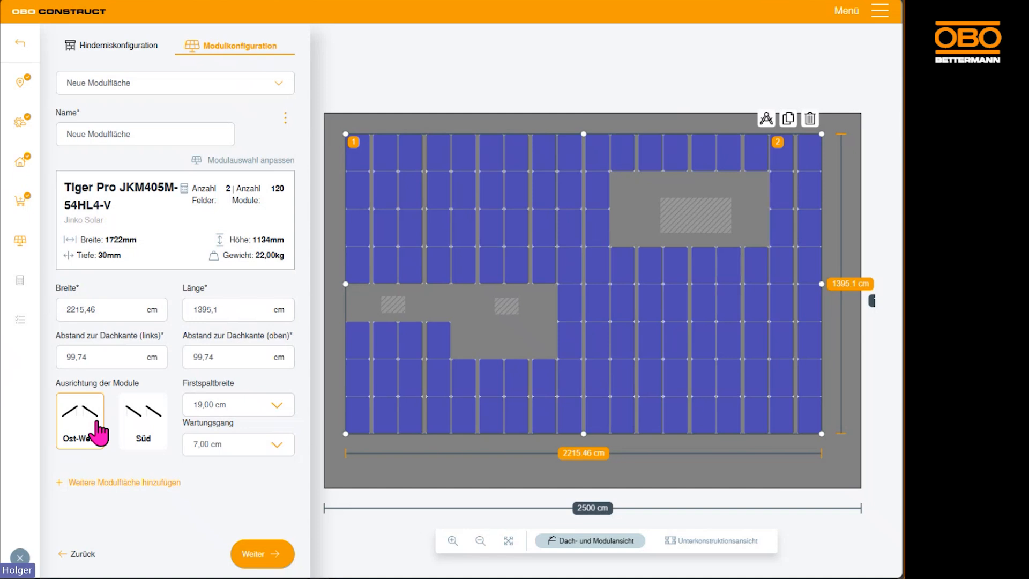
{"action": "left_click", "coordinate": [139, 425]}
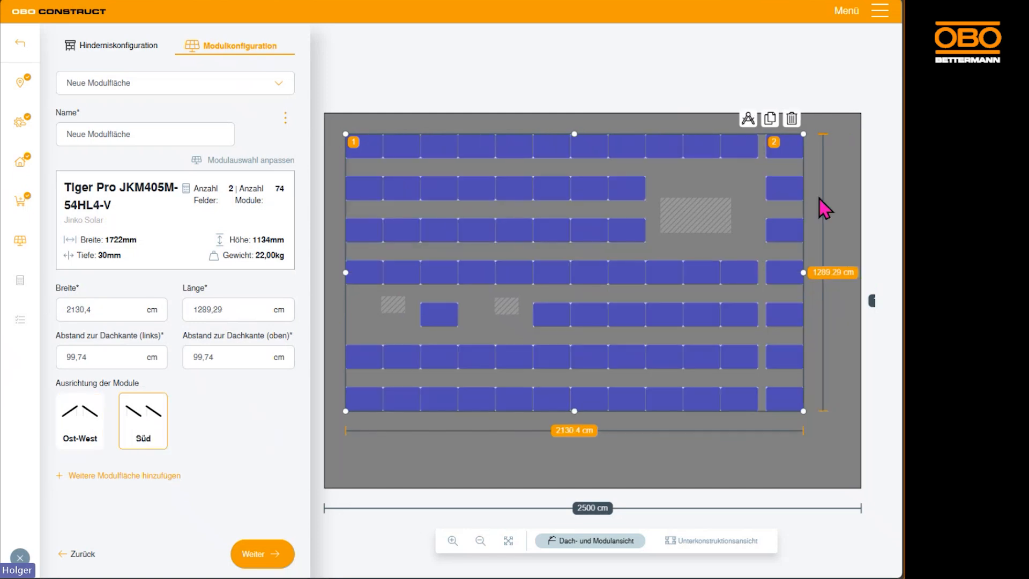
- Lengthen the module area to about 1486 cm, set its orientation to Ost-West, and widen it to about 2215 cm
{"action": "left_click_drag", "start_coordinate": [802, 411], "coordinate": [867, 488]}
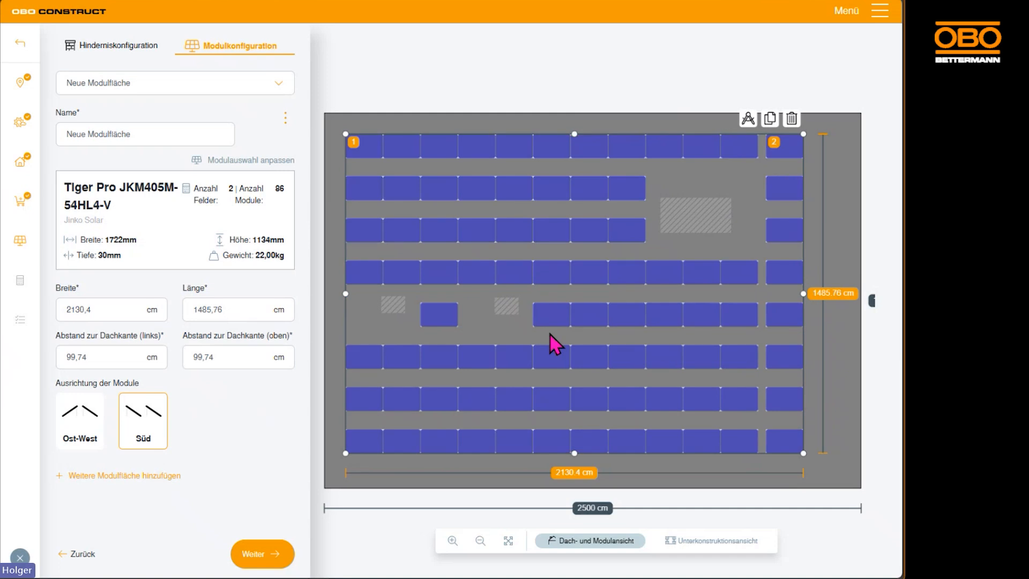
{"action": "left_click", "coordinate": [83, 421]}
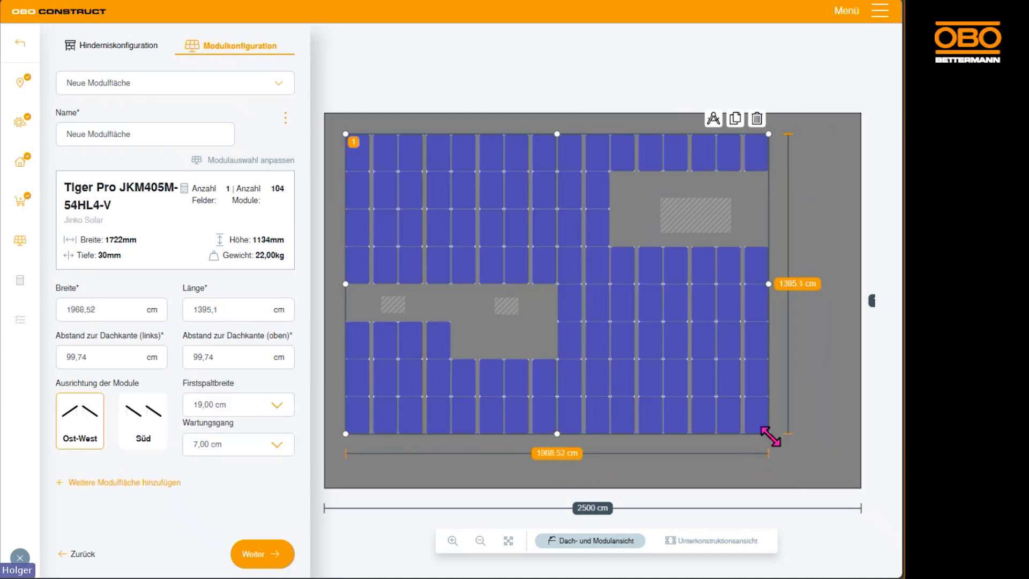
{"action": "left_click_drag", "start_coordinate": [770, 435], "coordinate": [821, 434]}
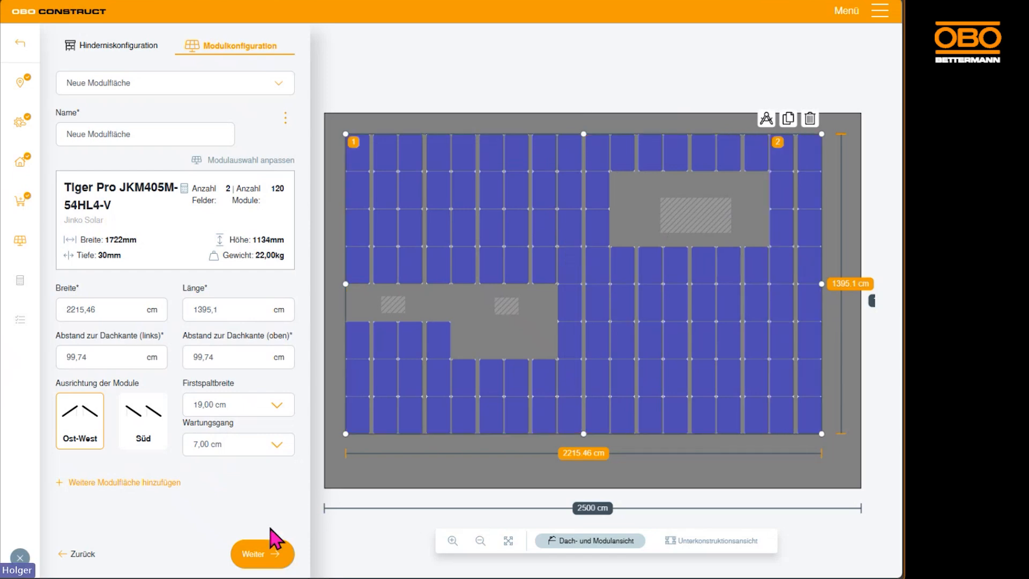
- Run the static calculation and examine the ballast weights along the outer strips of module field 2
{"action": "left_click", "coordinate": [265, 559]}
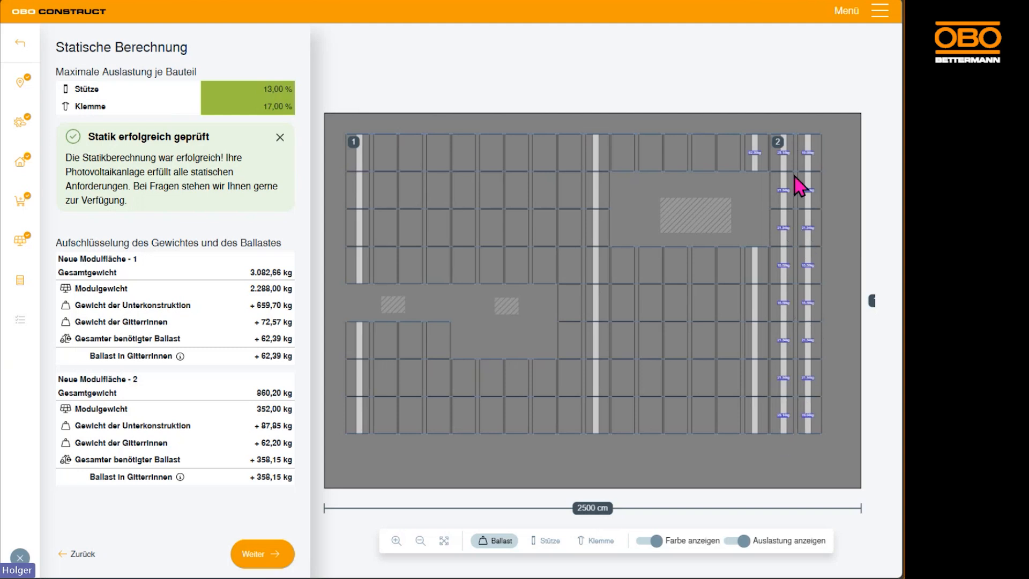
{"action": "scroll", "coordinate": [800, 171], "scroll_direction": "up", "scroll_amount": 5}
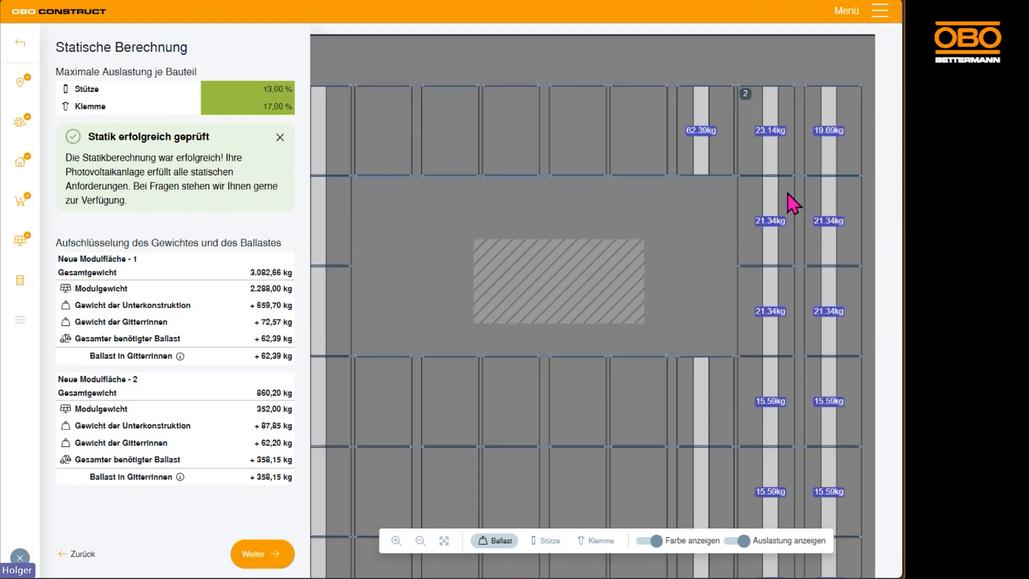
{"action": "scroll", "coordinate": [808, 452], "scroll_direction": "down", "scroll_amount": 4}
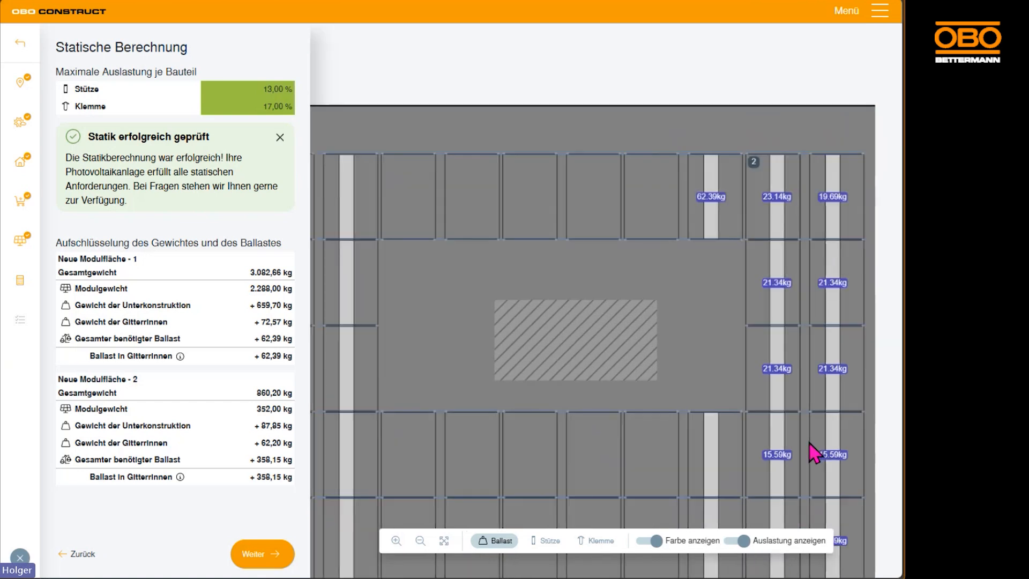
{"action": "scroll", "coordinate": [767, 273], "scroll_direction": "down", "scroll_amount": 3}
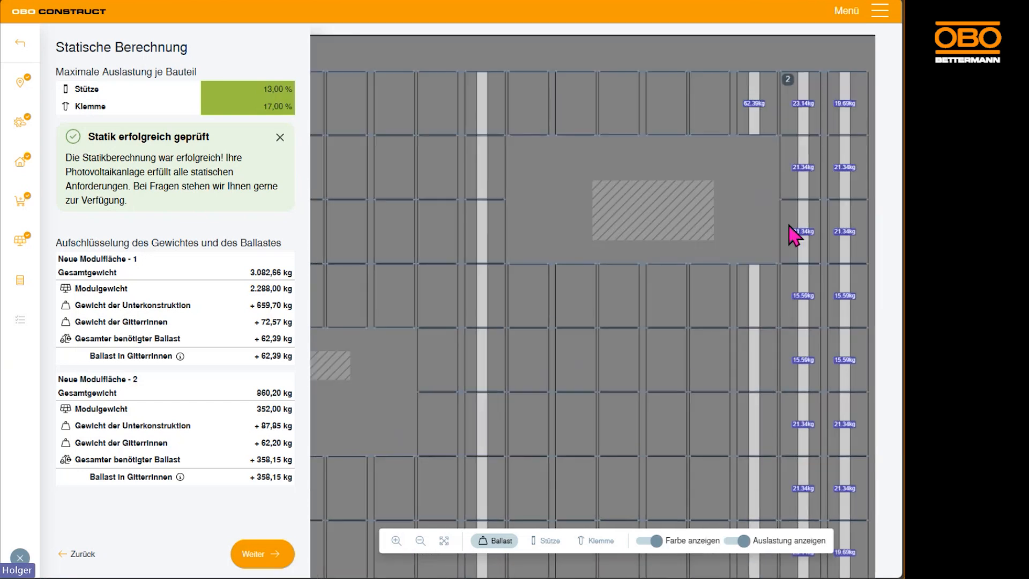
{"action": "scroll", "coordinate": [659, 295], "scroll_direction": "down", "scroll_amount": 2}
{"action": "left_click_drag", "start_coordinate": [573, 336], "coordinate": [600, 299]}
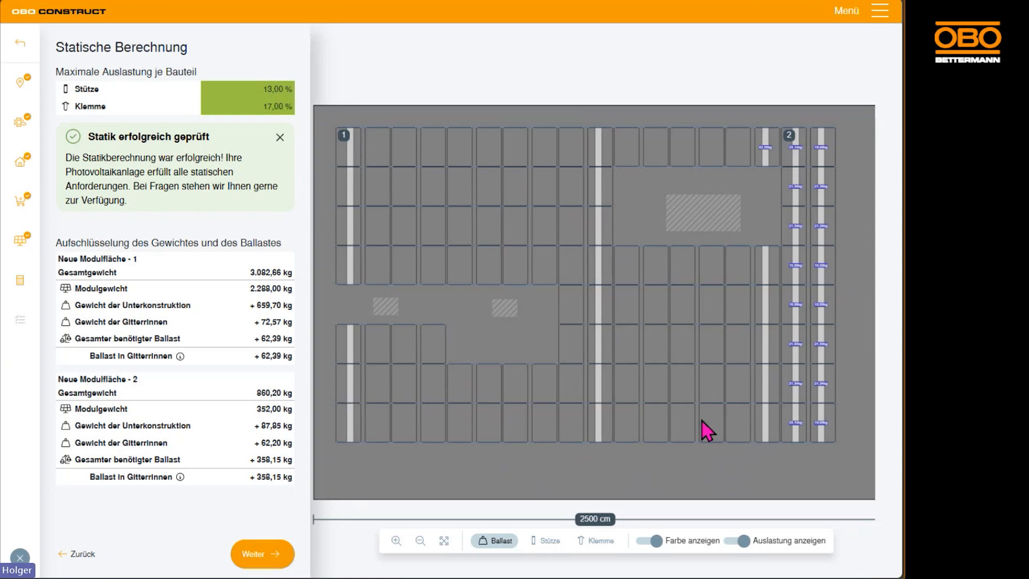
- Examine the ballast of the isolated modules beside the large obstacle and compare it with the narrow field 2
{"action": "scroll", "coordinate": [767, 177], "scroll_direction": "up", "scroll_amount": 1}
{"action": "scroll", "coordinate": [767, 177], "scroll_direction": "up", "scroll_amount": 2}
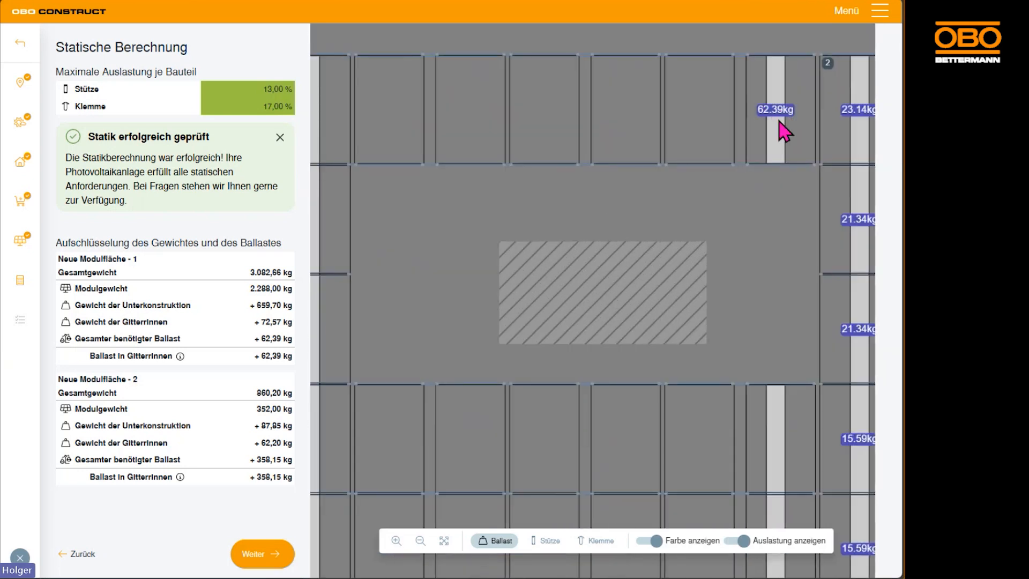
{"action": "scroll", "coordinate": [779, 126], "scroll_direction": "down", "scroll_amount": 3}
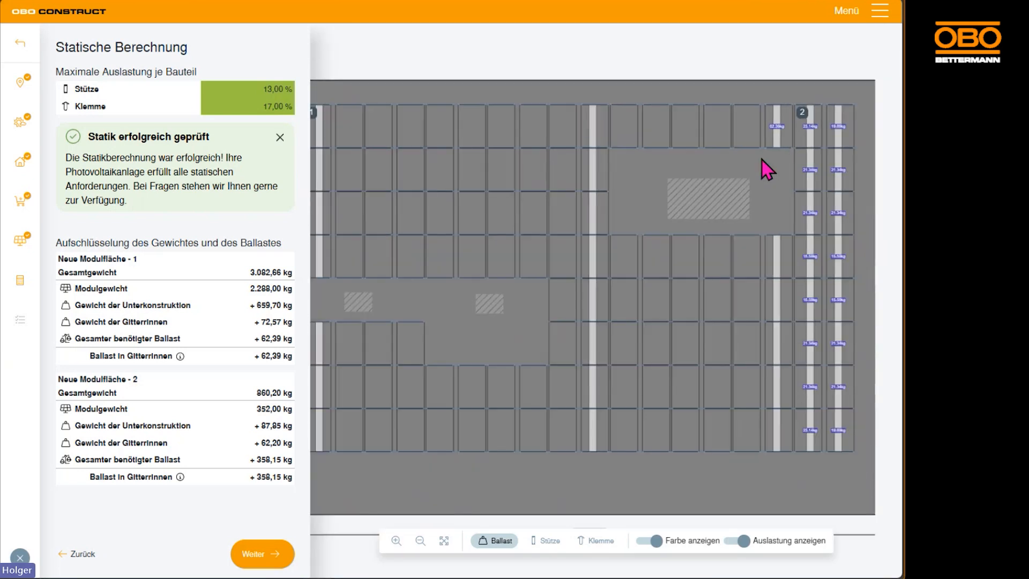
{"action": "scroll", "coordinate": [767, 170], "scroll_direction": "down", "scroll_amount": 1}
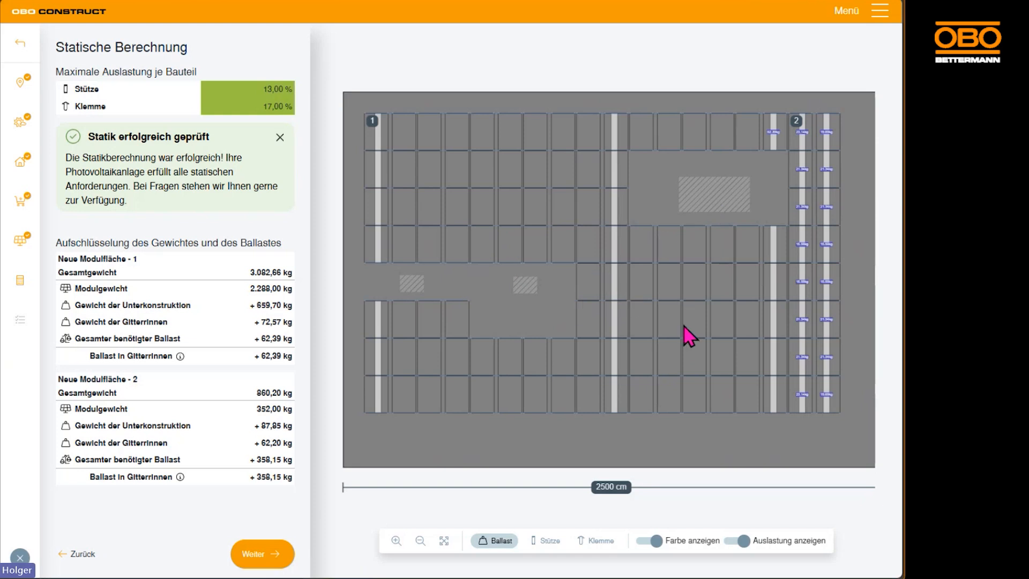
{"action": "scroll", "coordinate": [809, 311], "scroll_direction": "up", "scroll_amount": 3}
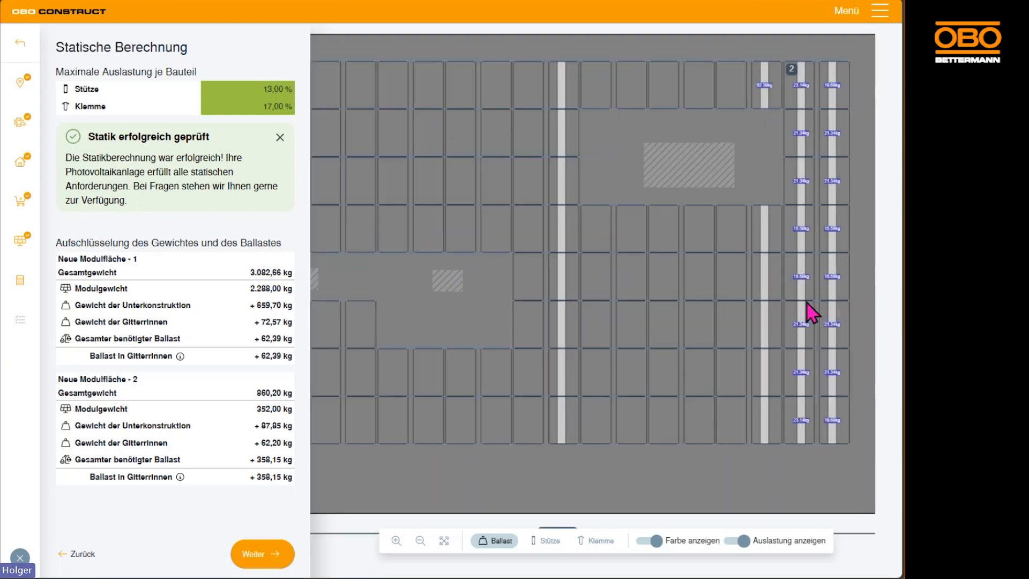
{"action": "left_click_drag", "start_coordinate": [820, 257], "coordinate": [648, 305]}
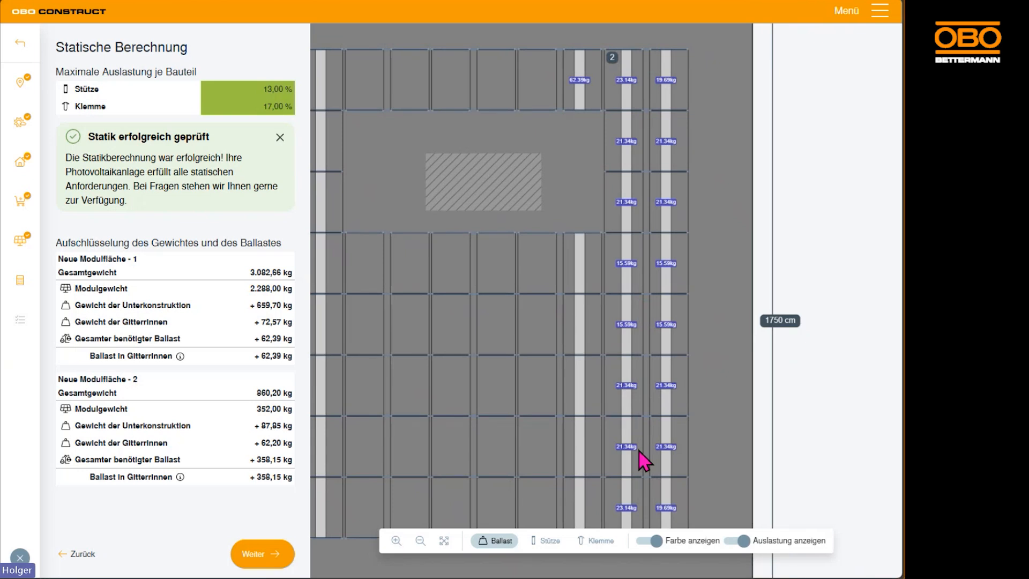
{"action": "scroll", "coordinate": [643, 460], "scroll_direction": "down", "scroll_amount": 5}
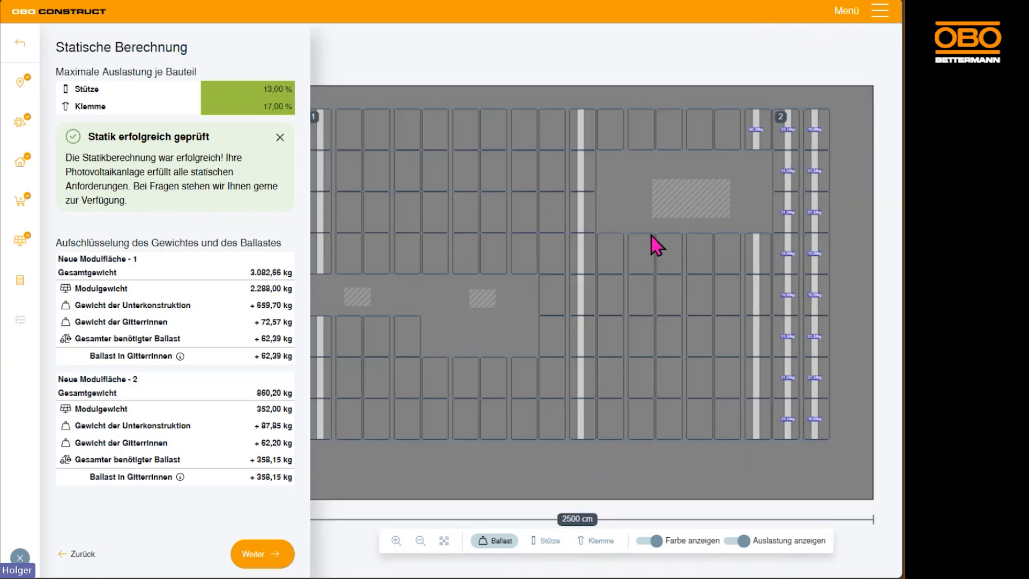
{"action": "scroll", "coordinate": [657, 246], "scroll_direction": "down", "scroll_amount": 3}
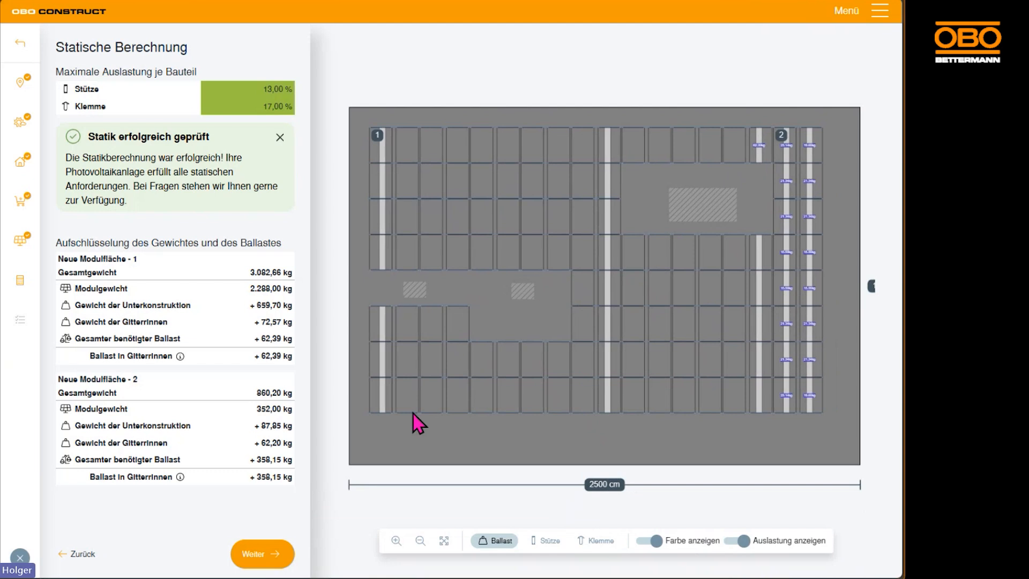
- Return to the module configuration, narrow the module area to about 981 cm, and duplicate it onto the free roof half
{"action": "left_click", "coordinate": [80, 555]}
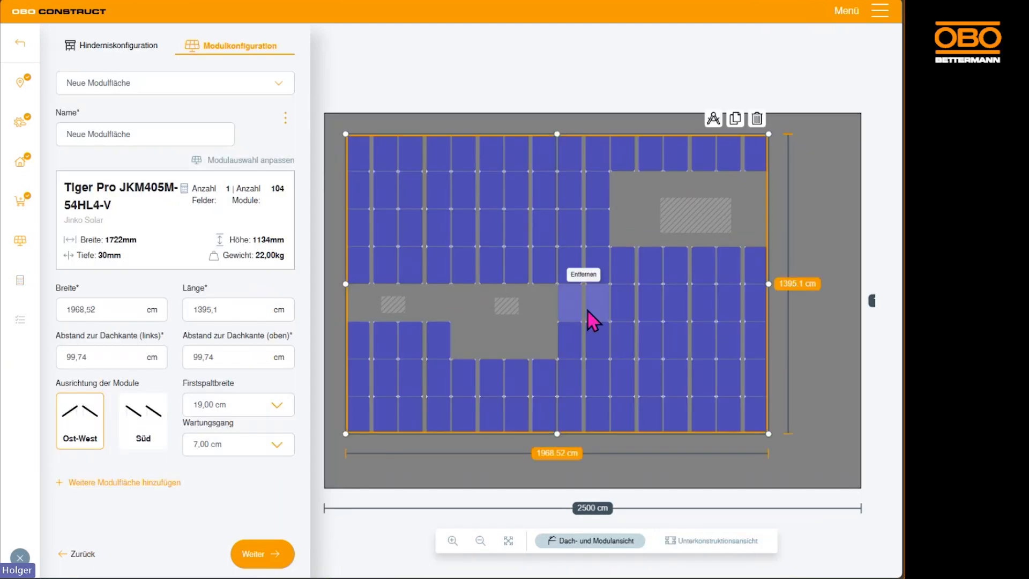
{"action": "mouse_move", "coordinate": [768, 283]}
{"action": "left_mouse_down"}
{"action": "mouse_move", "coordinate": [616, 284]}
{"action": "mouse_move", "coordinate": [590, 290]}
{"action": "mouse_move", "coordinate": [593, 298]}
{"action": "left_mouse_up"}
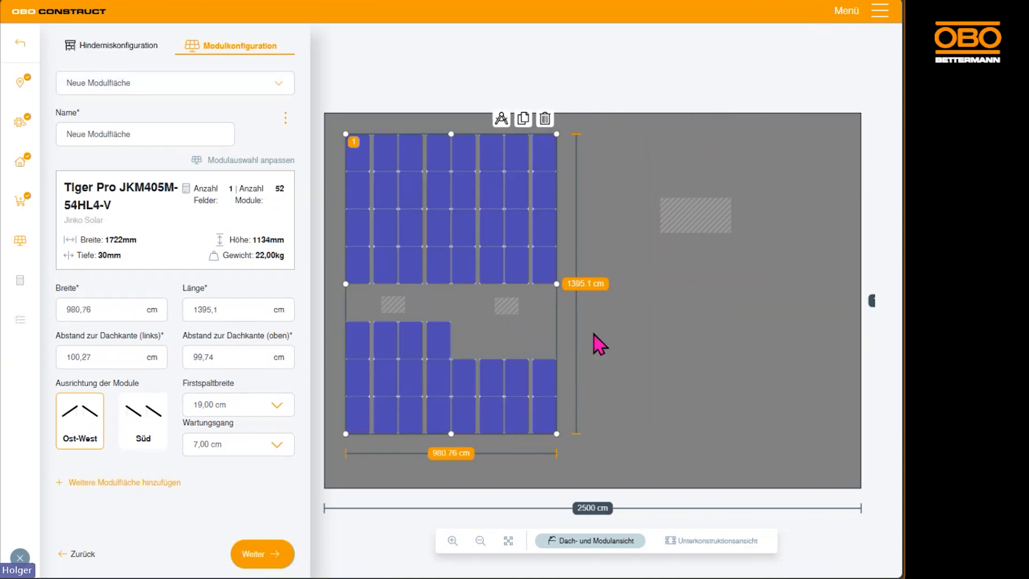
{"action": "left_click_drag", "start_coordinate": [556, 283], "coordinate": [593, 297]}
{"action": "left_click", "coordinate": [524, 119]}
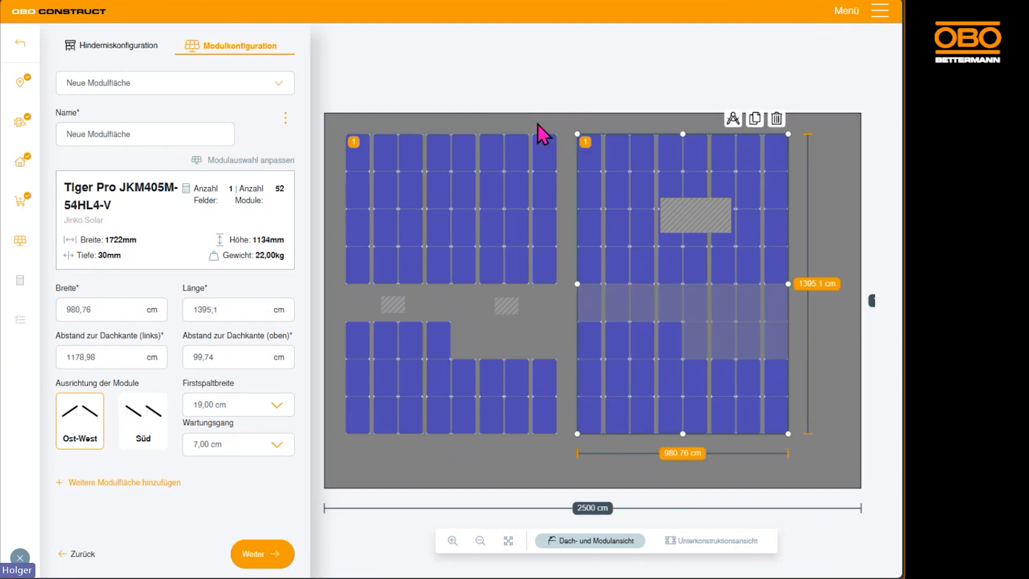
- Add all missing modules to the duplicated area and shift it to about 1234 cm from the left roof edge
{"action": "left_click", "coordinate": [591, 300]}
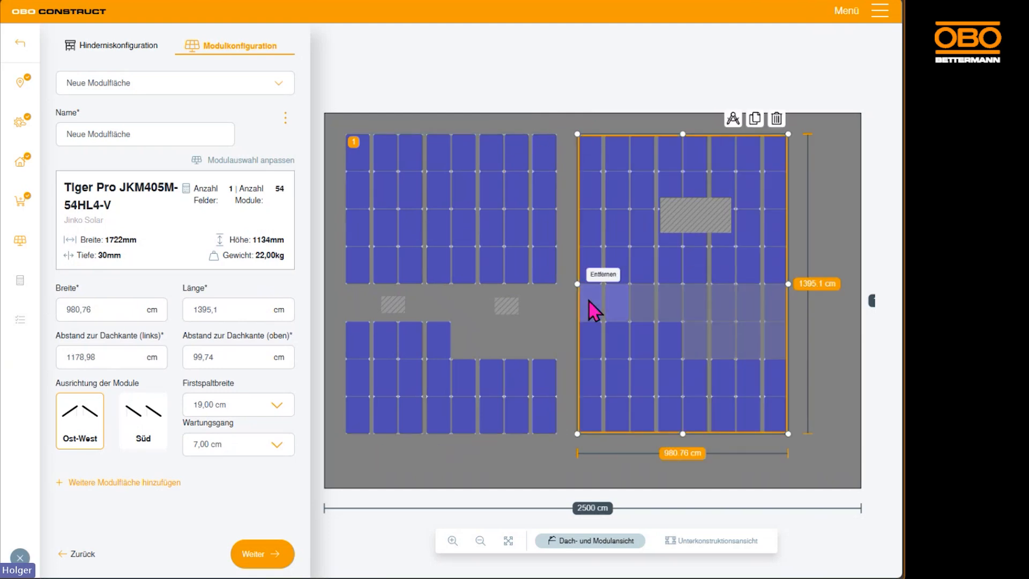
{"action": "left_click", "coordinate": [643, 309]}
{"action": "left_click", "coordinate": [696, 306]}
{"action": "left_click", "coordinate": [743, 308]}
{"action": "left_click", "coordinate": [750, 337]}
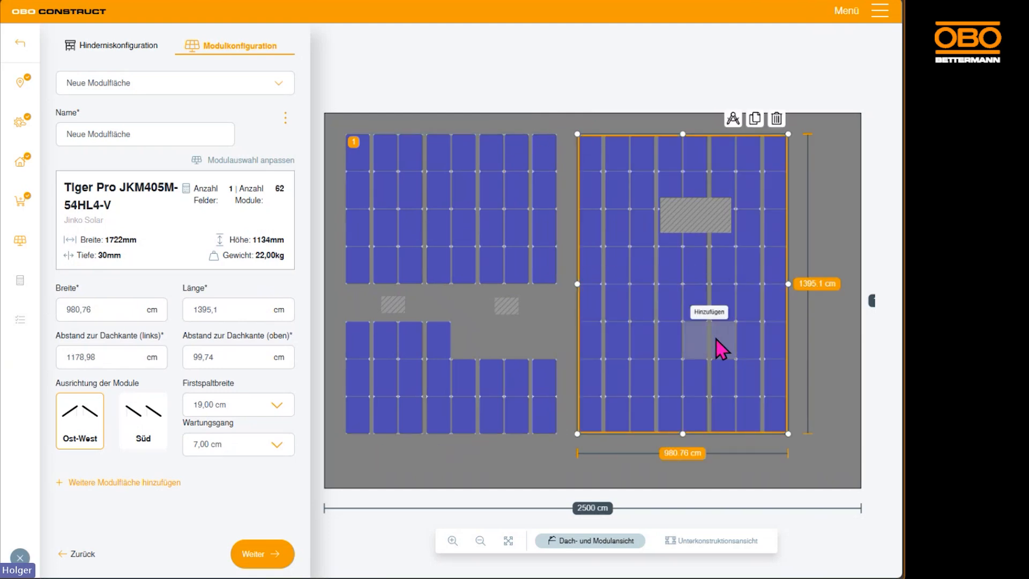
{"action": "left_click", "coordinate": [716, 340]}
{"action": "left_click", "coordinate": [699, 337]}
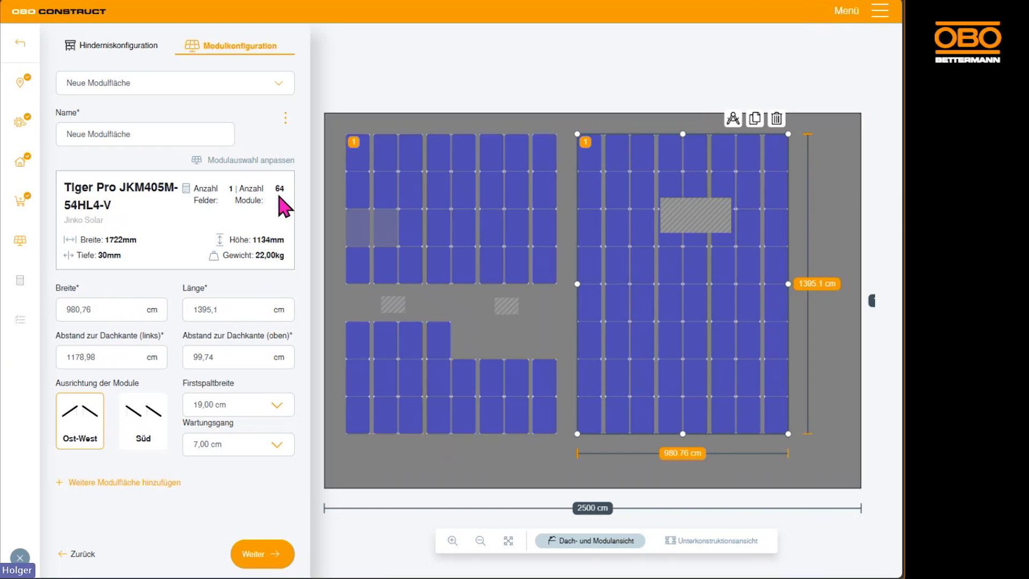
{"action": "mouse_move", "coordinate": [713, 264]}
{"action": "left_mouse_down"}
{"action": "mouse_move", "coordinate": [742, 280]}
{"action": "mouse_move", "coordinate": [719, 263]}
{"action": "left_mouse_up"}
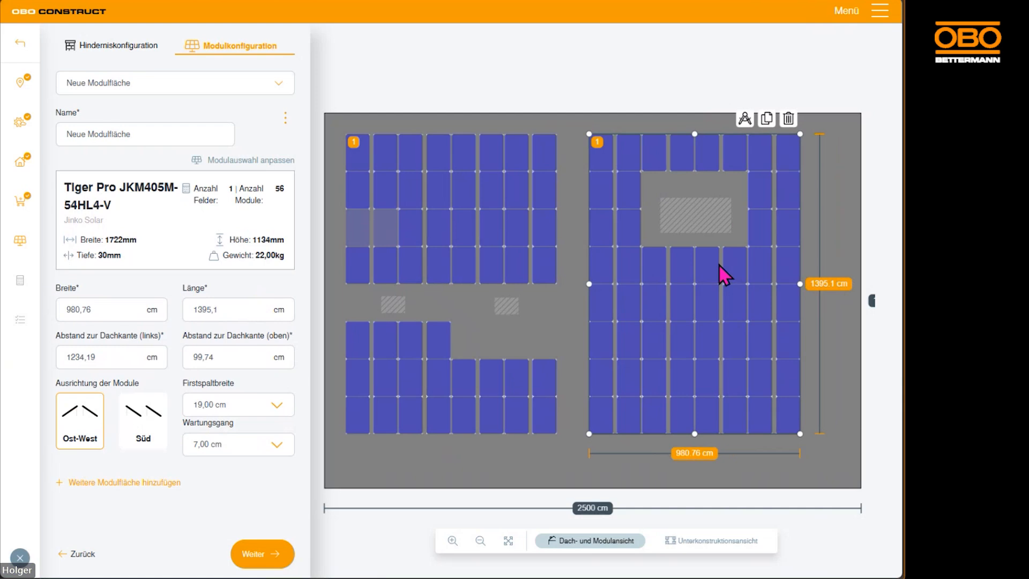
- Restore the missing module pair in the original area and remove the four modules directly below the small obstacles
{"action": "left_click", "coordinate": [386, 232]}
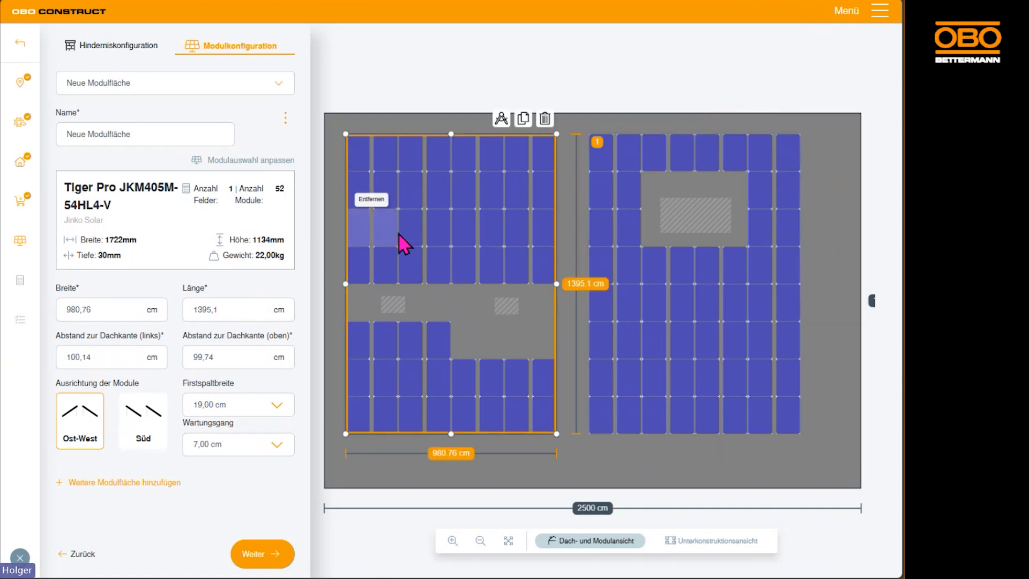
{"action": "left_click", "coordinate": [441, 346]}
{"action": "left_click", "coordinate": [411, 346]}
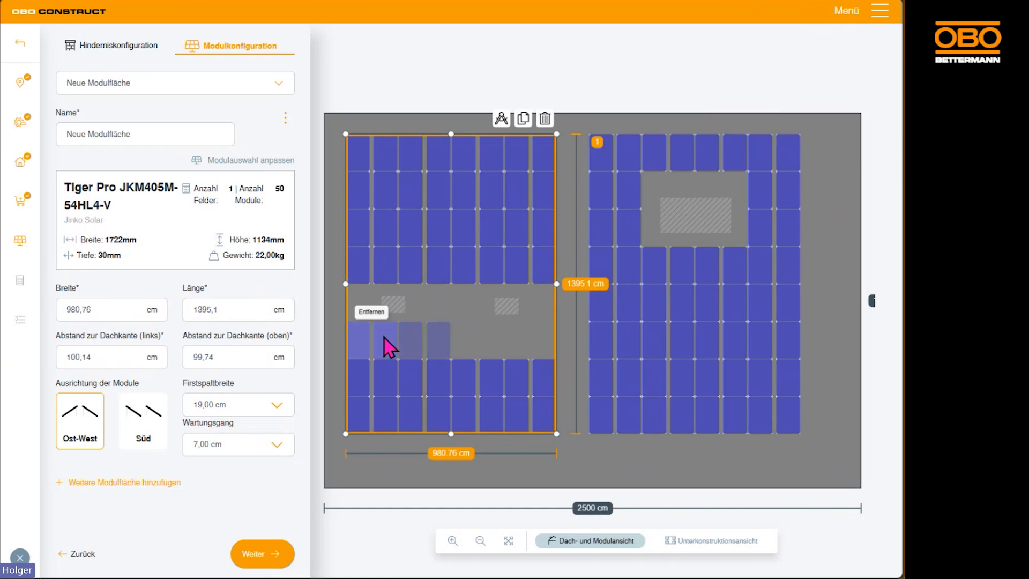
{"action": "left_click", "coordinate": [384, 337]}
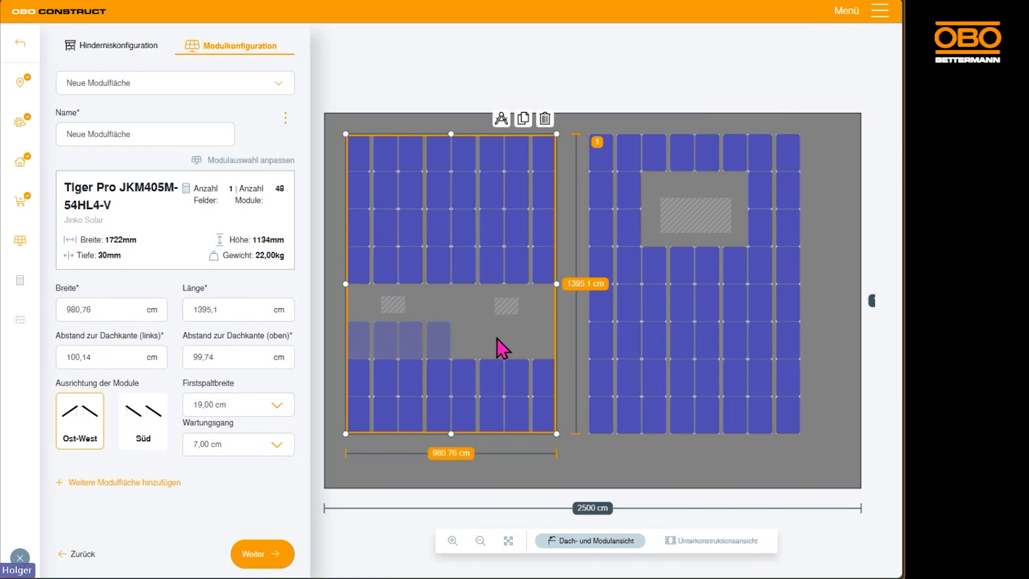
- Check the substructure view of both module areas, then run the static calculation and examine their ballast weights
{"action": "left_click", "coordinate": [718, 541]}
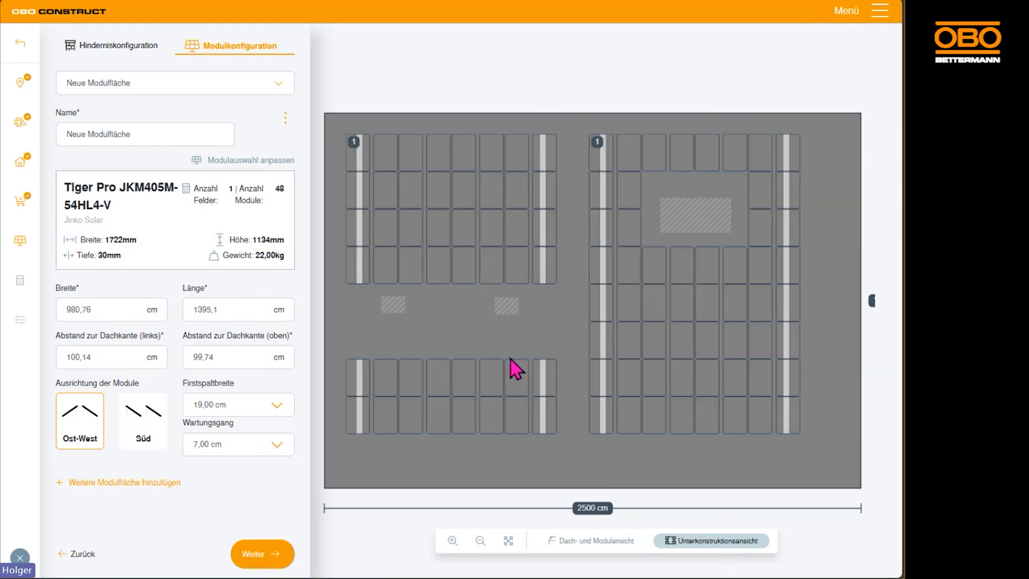
{"action": "left_click", "coordinate": [599, 541]}
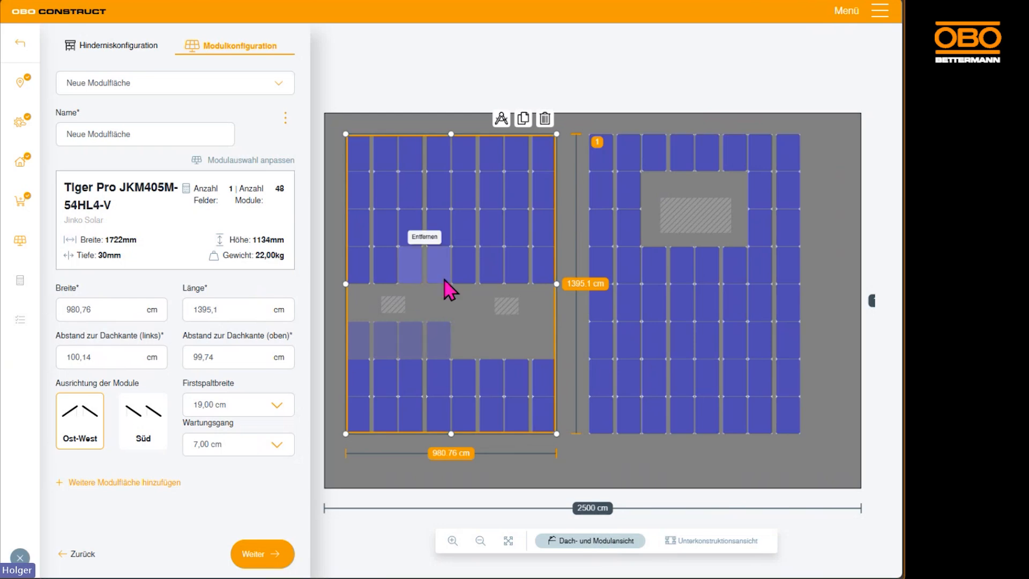
{"action": "left_click", "coordinate": [255, 557]}
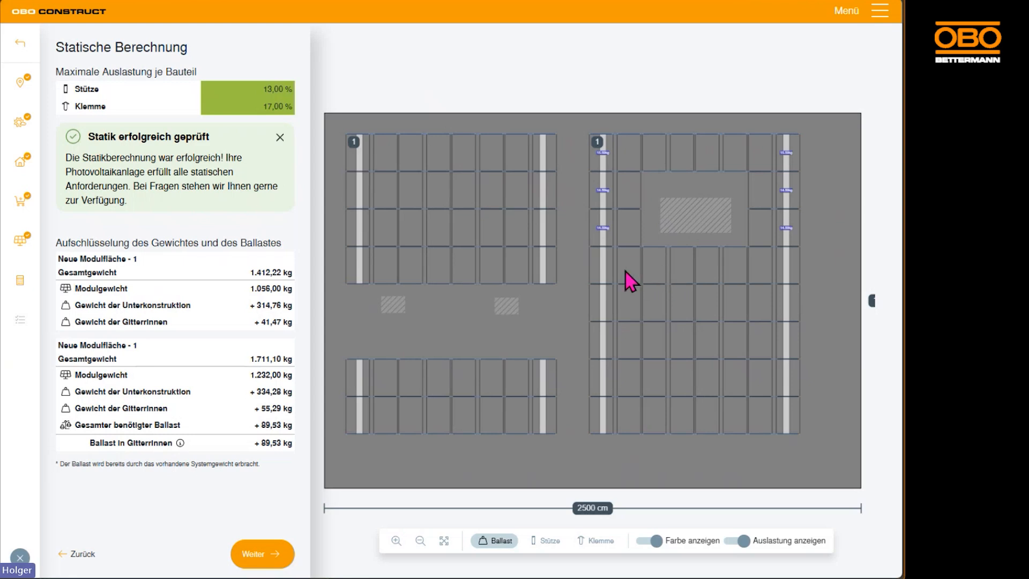
{"action": "scroll", "coordinate": [626, 272], "scroll_direction": "up", "scroll_amount": 4}
{"action": "left_click_drag", "start_coordinate": [616, 115], "coordinate": [539, 241]}
{"action": "scroll", "coordinate": [546, 167], "scroll_direction": "down", "scroll_amount": 3}
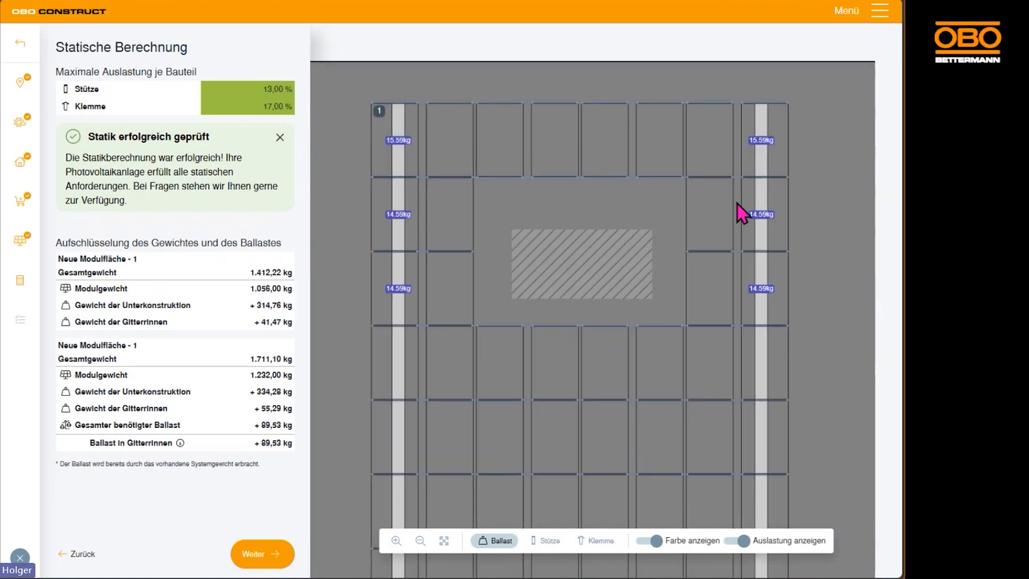
{"action": "scroll", "coordinate": [555, 305], "scroll_direction": "down", "scroll_amount": 3}
{"action": "scroll", "coordinate": [590, 351], "scroll_direction": "down", "scroll_amount": 3}
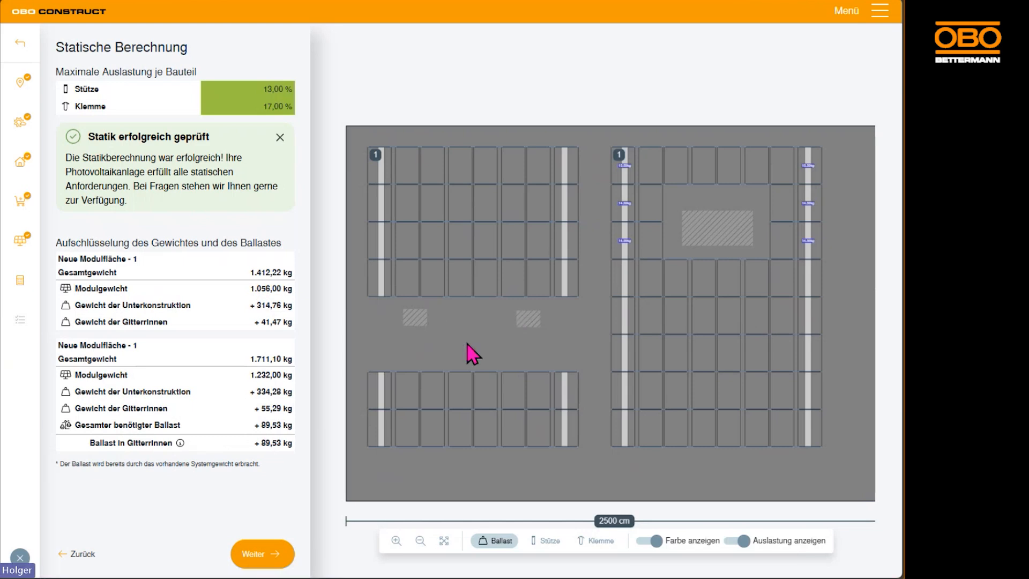
- Proceed to the configuration summary and review the selected products, required quantities and order quantities of both module areas
{"action": "left_click", "coordinate": [263, 557]}
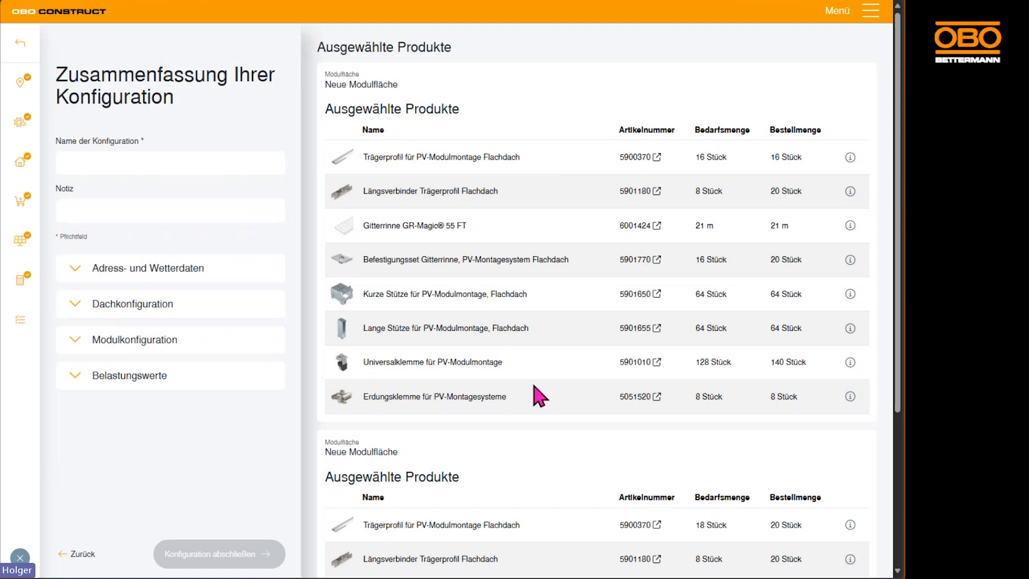
{"action": "scroll", "coordinate": [540, 394], "scroll_direction": "down", "scroll_amount": 3}
{"action": "scroll", "coordinate": [531, 244], "scroll_direction": "down", "scroll_amount": 1}
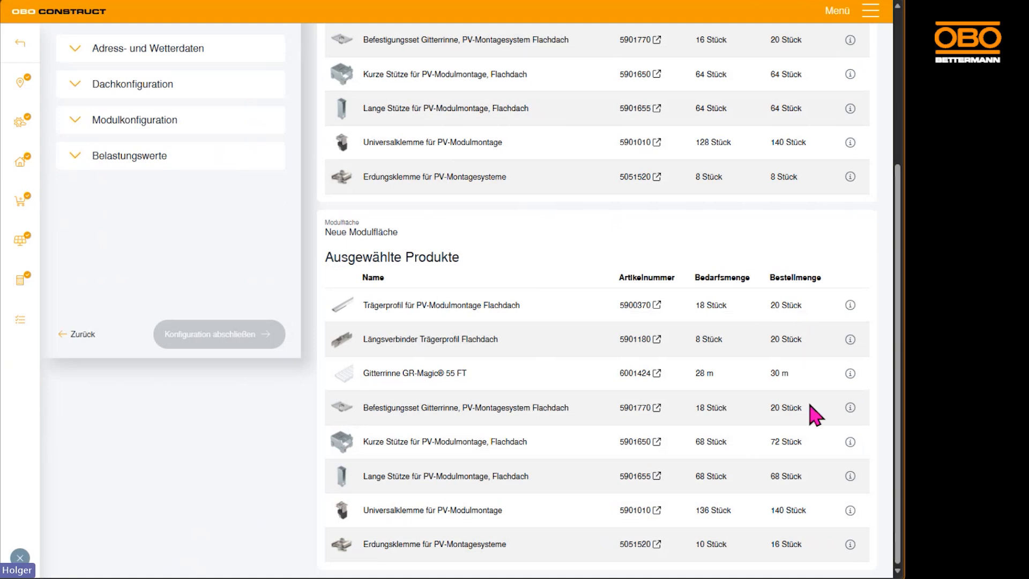
{"action": "scroll", "coordinate": [807, 511], "scroll_direction": "up", "scroll_amount": 1}
{"action": "scroll", "coordinate": [808, 512], "scroll_direction": "up", "scroll_amount": 2}
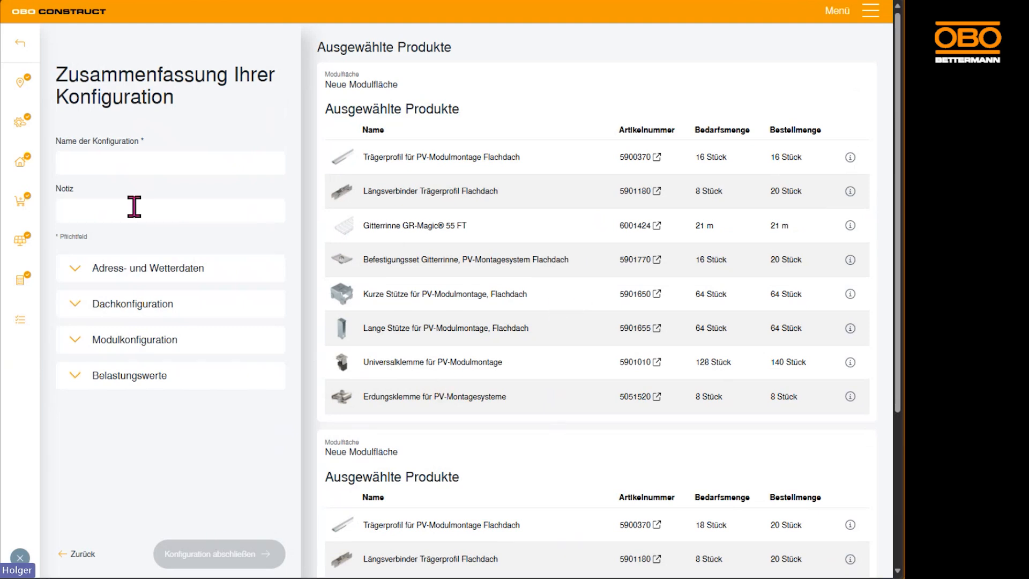
- Name the configuration "Süd" in the configuration summary
{"action": "left_click", "coordinate": [153, 155]}
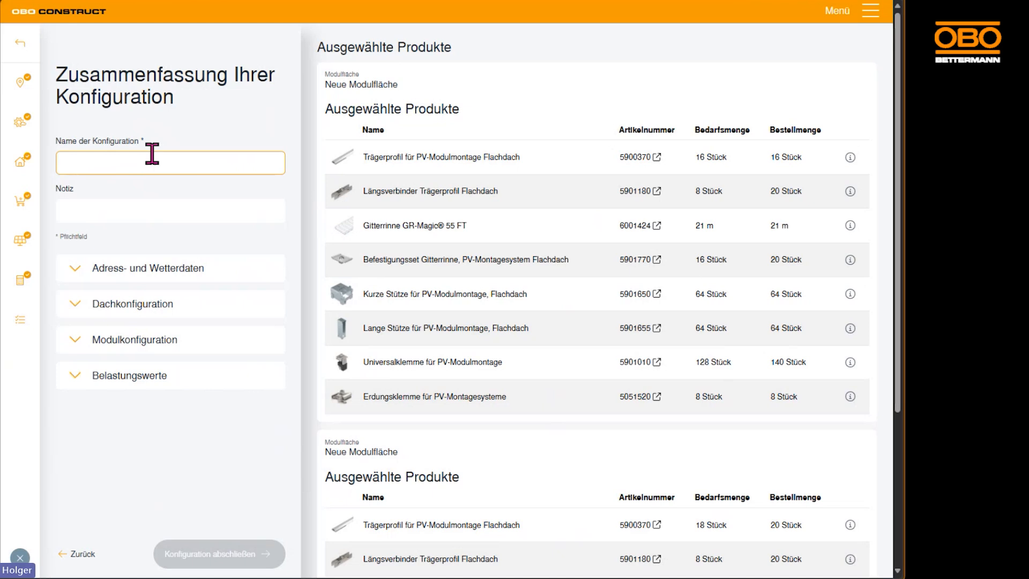
{"action": "type", "text": "Sü"}
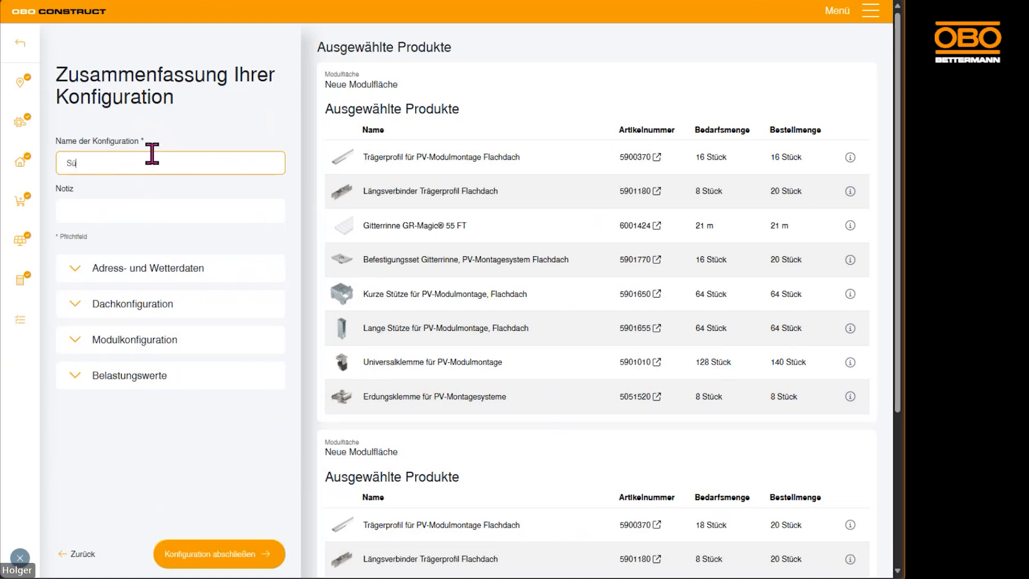
{"action": "type", "text": "d"}
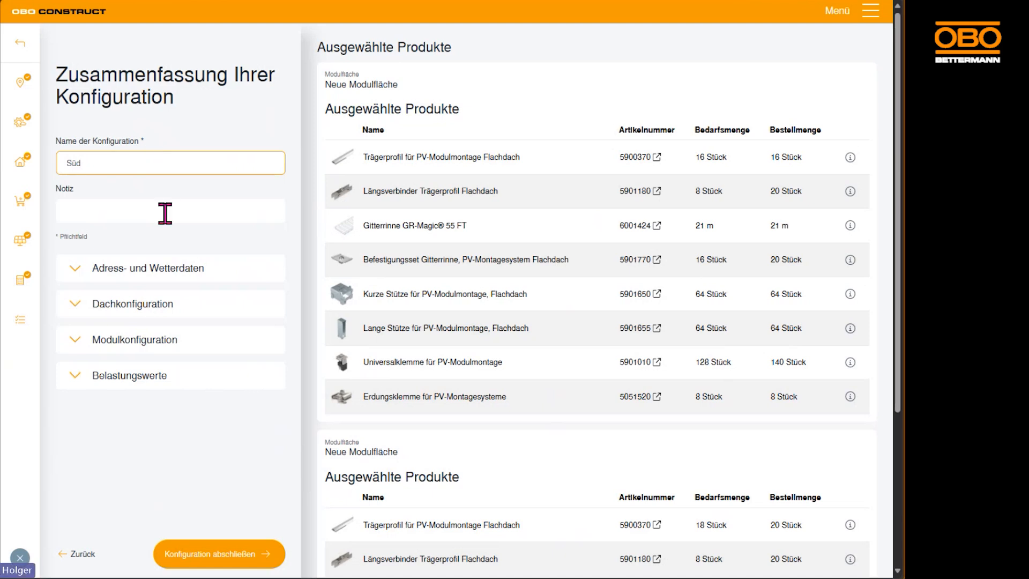
- Review the address and weather data, roof configuration and module configuration sections of the summary, collapsing each one again
{"action": "left_click", "coordinate": [76, 271]}
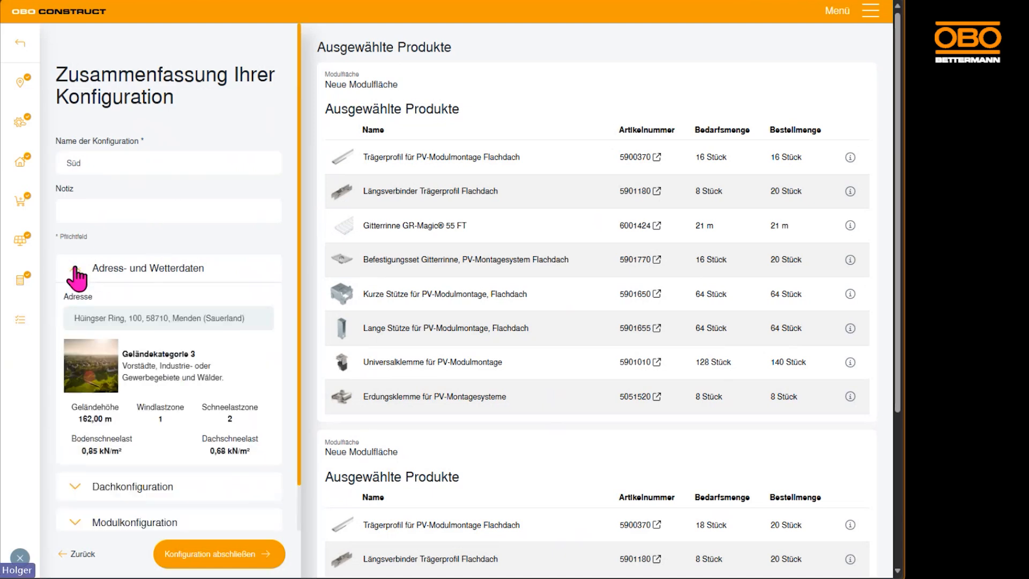
{"action": "scroll", "coordinate": [233, 272], "scroll_direction": "down", "scroll_amount": 1}
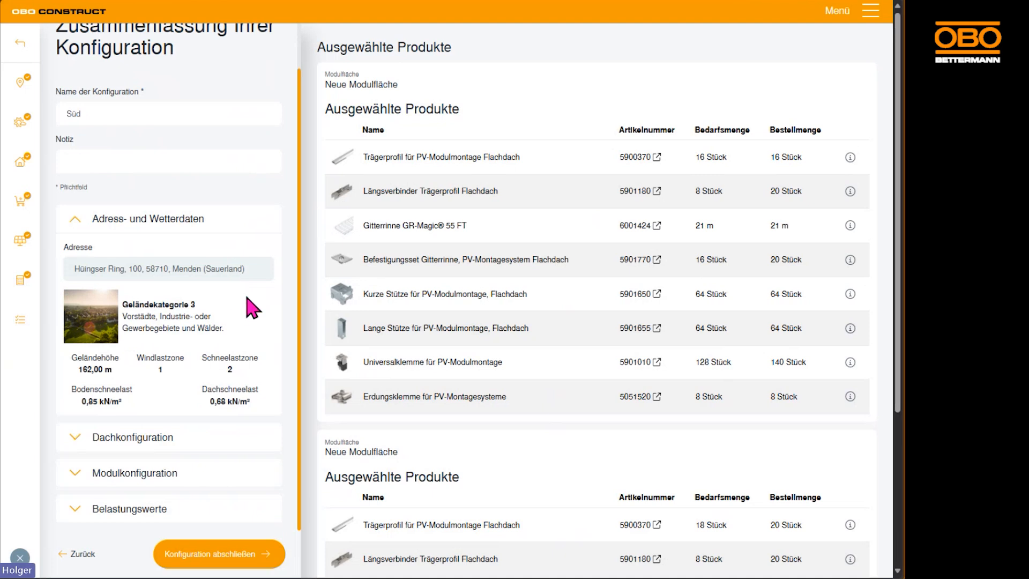
{"action": "left_click", "coordinate": [75, 219]}
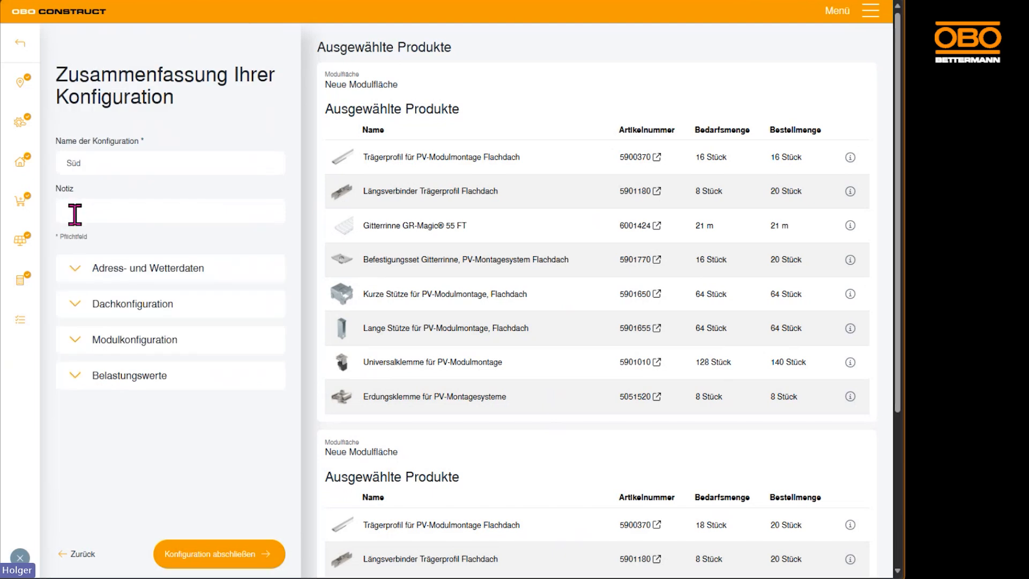
{"action": "left_click", "coordinate": [74, 304]}
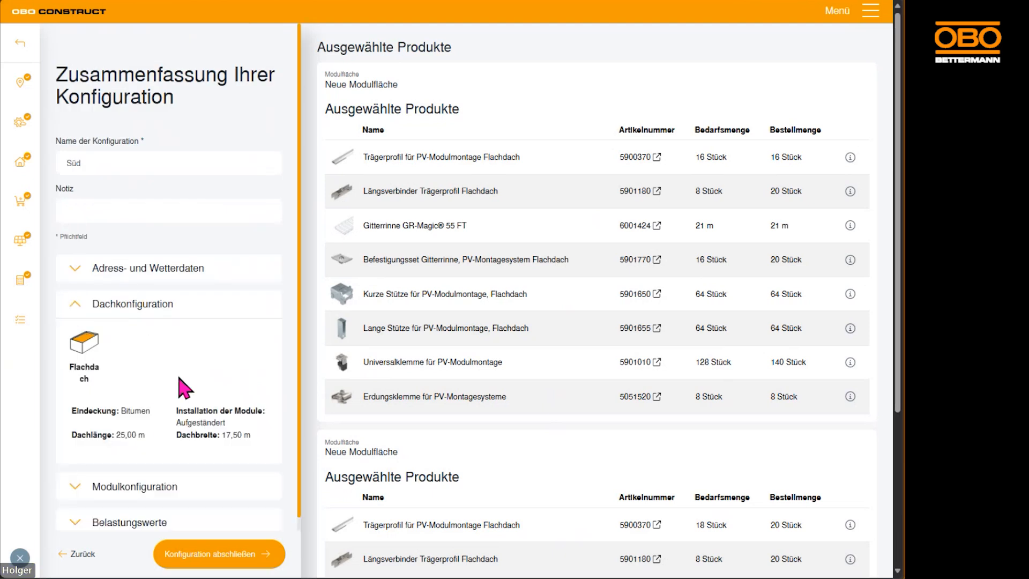
{"action": "left_click", "coordinate": [76, 317]}
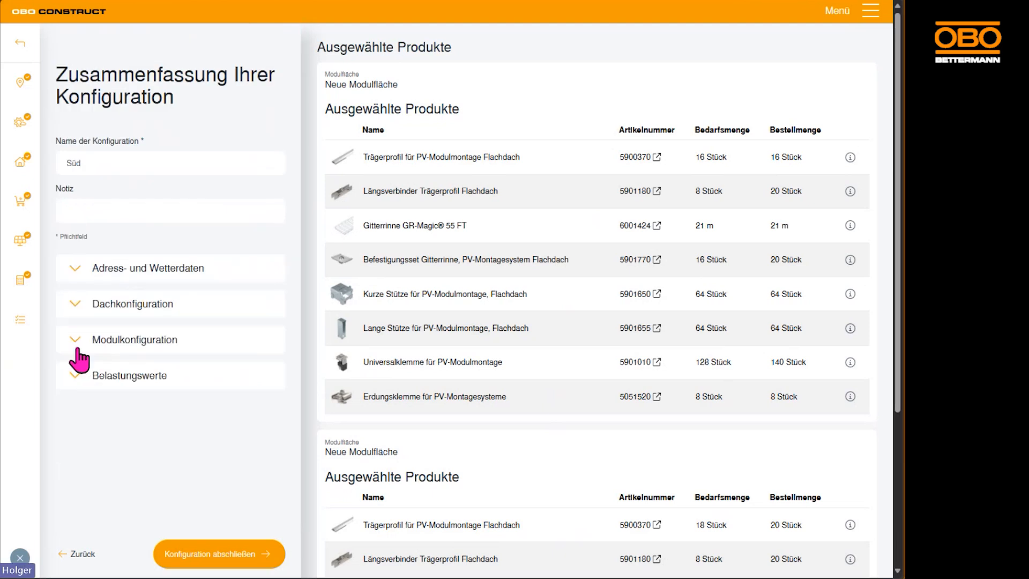
{"action": "left_click", "coordinate": [75, 345]}
{"action": "scroll", "coordinate": [225, 418], "scroll_direction": "down", "scroll_amount": 1}
{"action": "scroll", "coordinate": [229, 426], "scroll_direction": "down", "scroll_amount": 4}
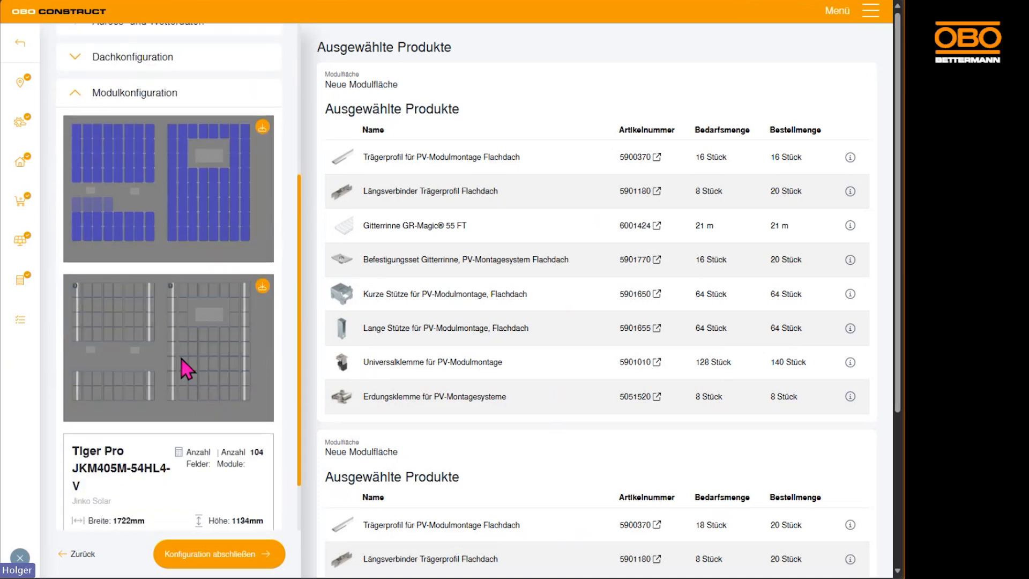
{"action": "scroll", "coordinate": [191, 347], "scroll_direction": "down", "scroll_amount": 2}
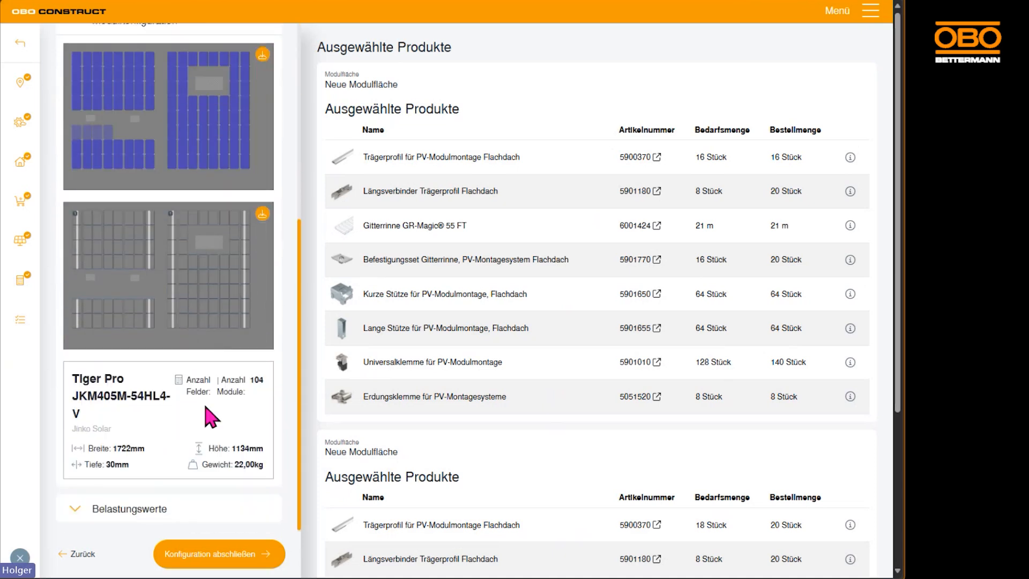
{"action": "scroll", "coordinate": [199, 424], "scroll_direction": "up", "scroll_amount": 6}
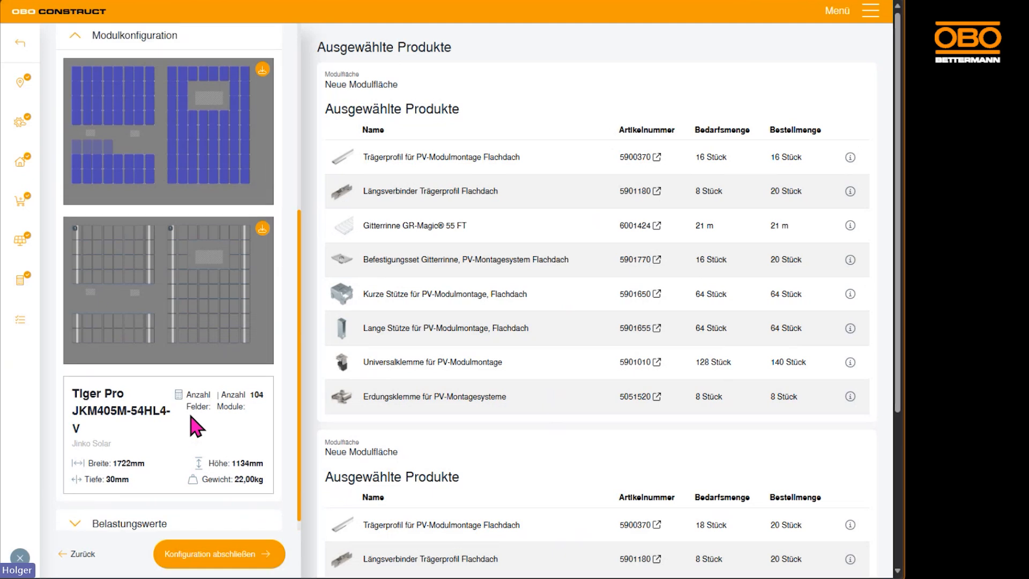
{"action": "left_click", "coordinate": [66, 329]}
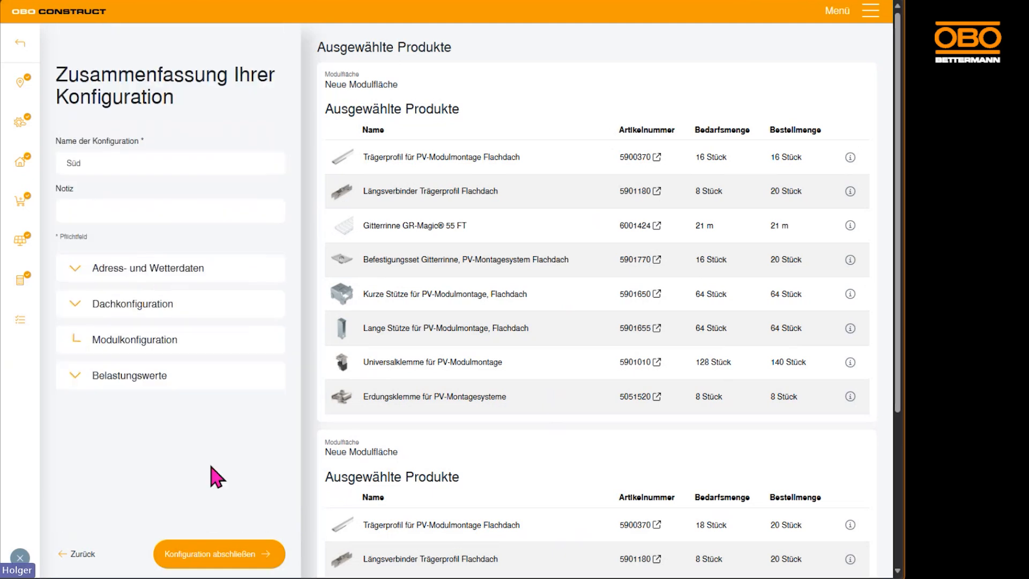
- Complete the configuration and save it under project name "OBO Bettermann" and building name "Süd Bungalow"
{"action": "left_click", "coordinate": [210, 555]}
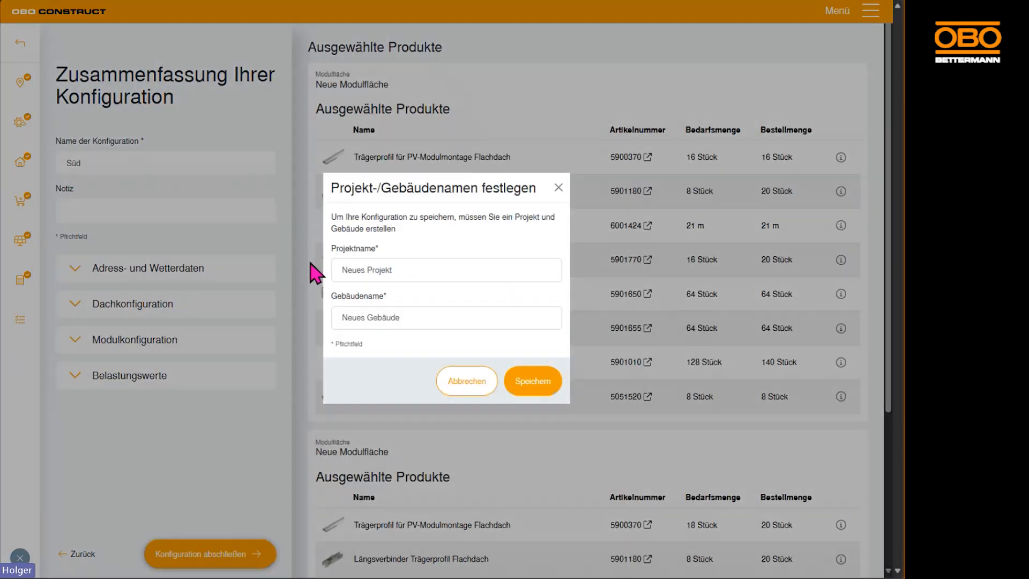
{"action": "left_click_drag", "start_coordinate": [430, 267], "coordinate": [316, 262]}
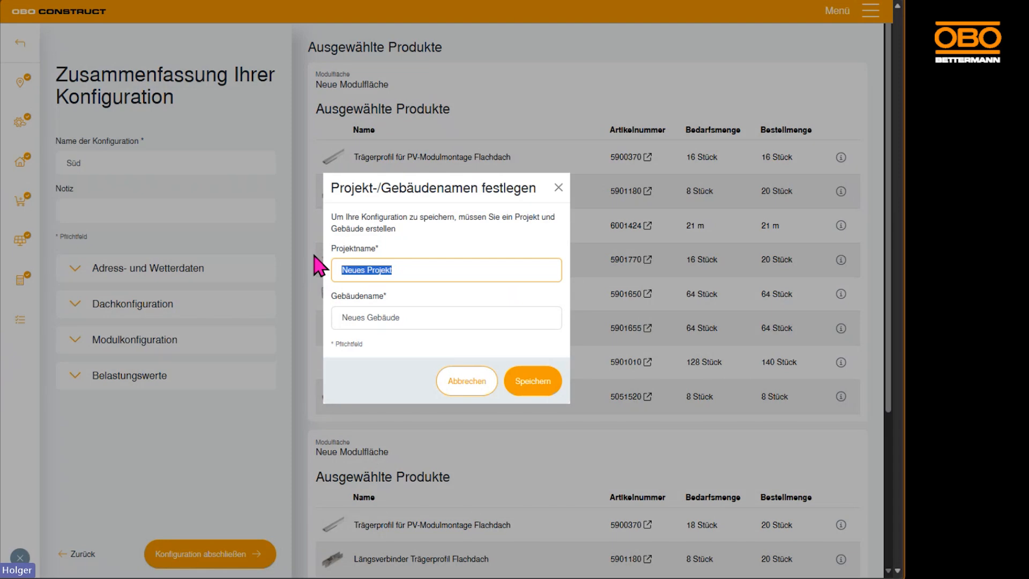
{"action": "type", "text": "OBO Be"}
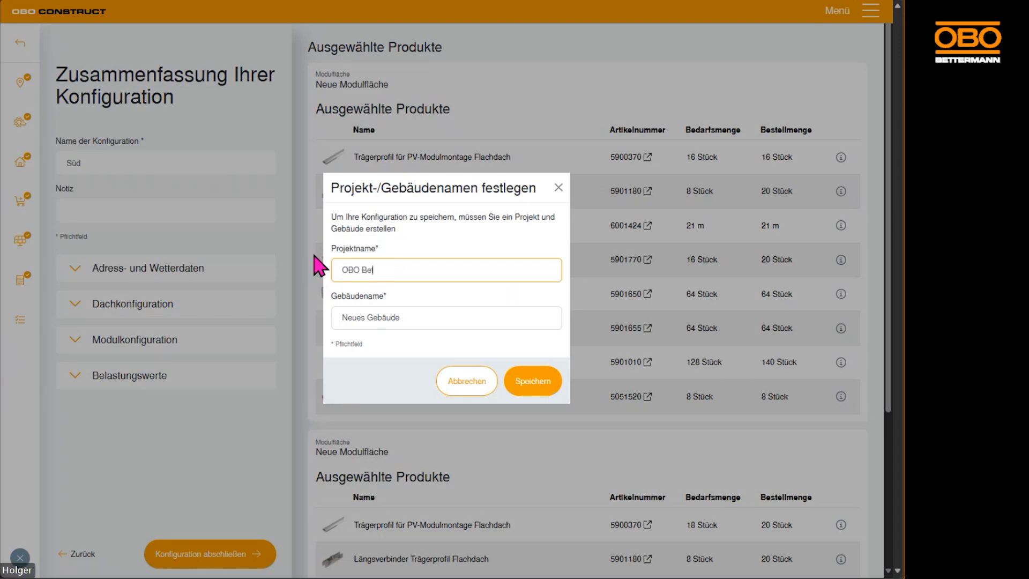
{"action": "type", "text": "ttermann"}
{"action": "left_click_drag", "start_coordinate": [427, 317], "coordinate": [307, 320]}
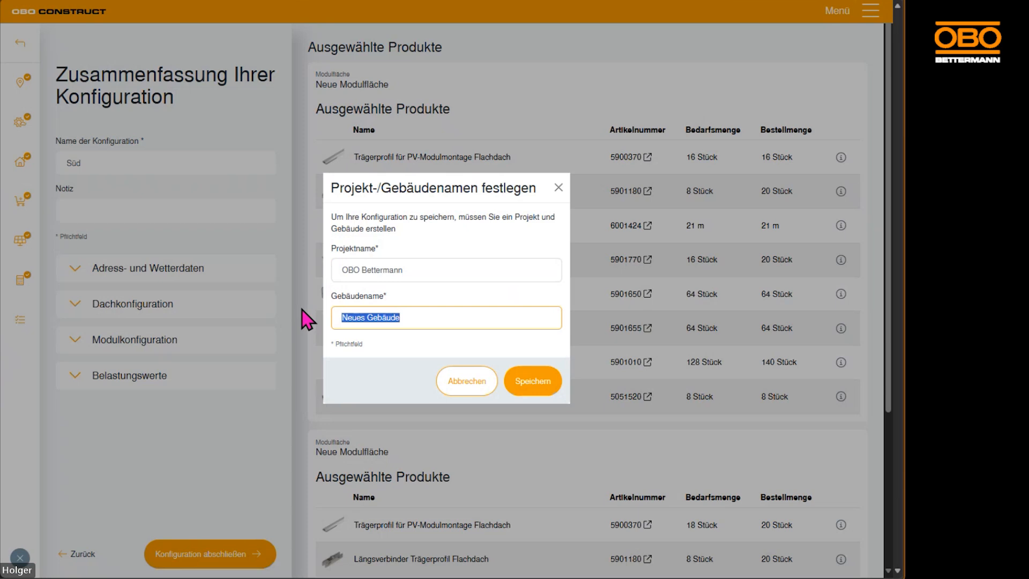
{"action": "type", "text": "Süd Bungalow"}
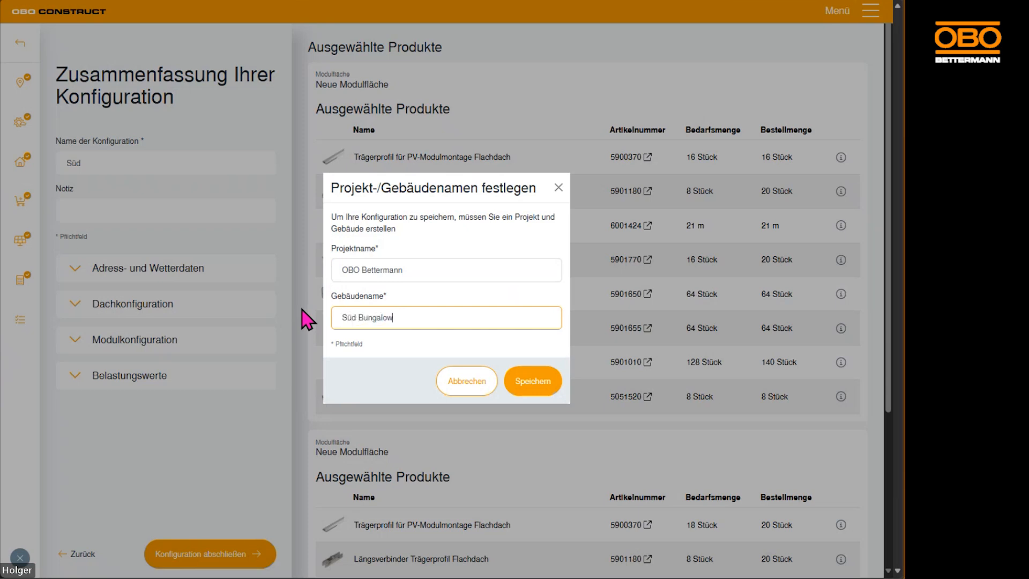
{"action": "left_click", "coordinate": [533, 381]}
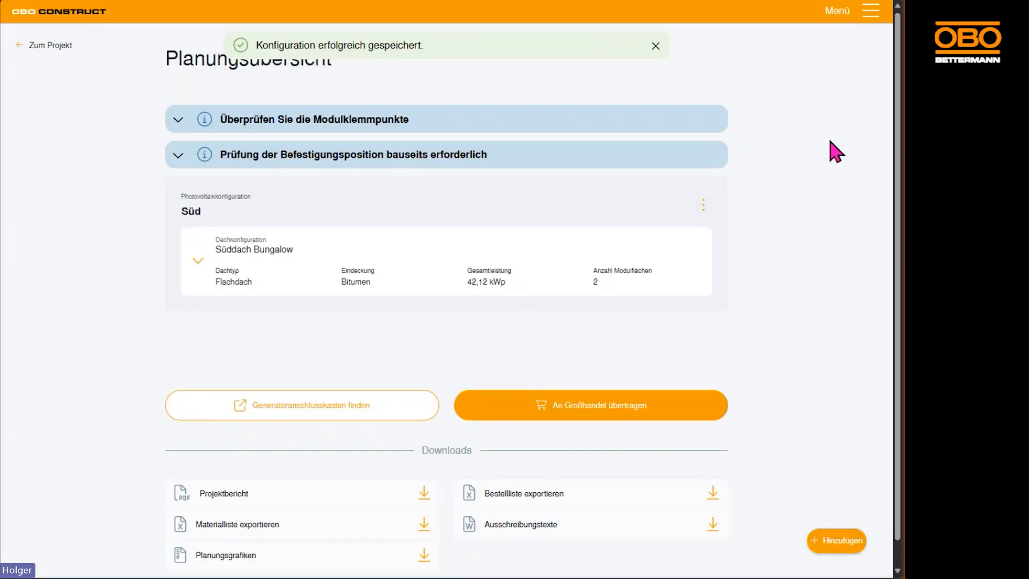
- Go to the dashboard, open the OBO Bettermann project and return to the Süd Bungalow photovoltaic configuration's planning overview
{"action": "left_click", "coordinate": [871, 16]}
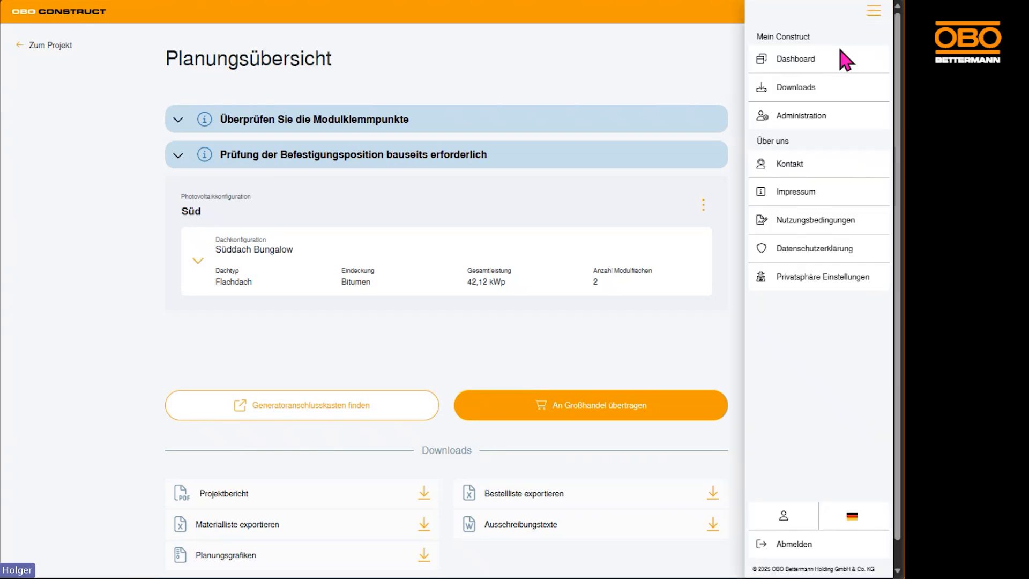
{"action": "left_click", "coordinate": [804, 63]}
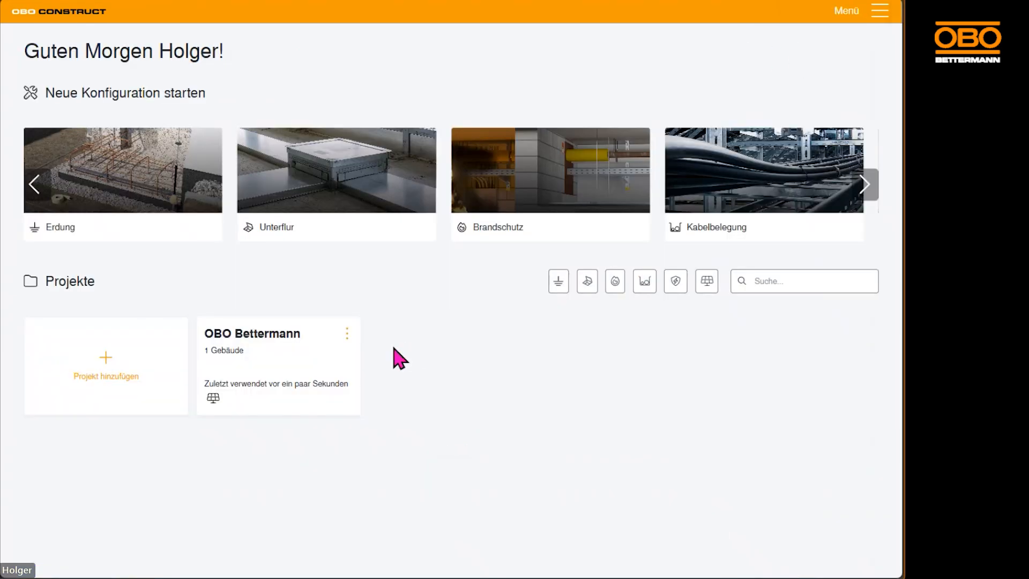
{"action": "left_click", "coordinate": [271, 364]}
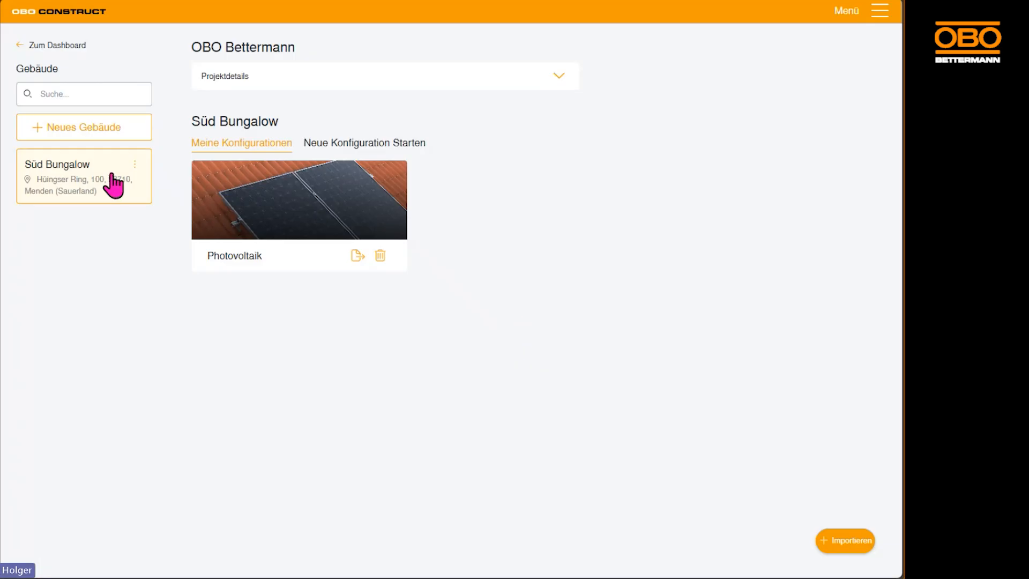
{"action": "left_click", "coordinate": [204, 198]}
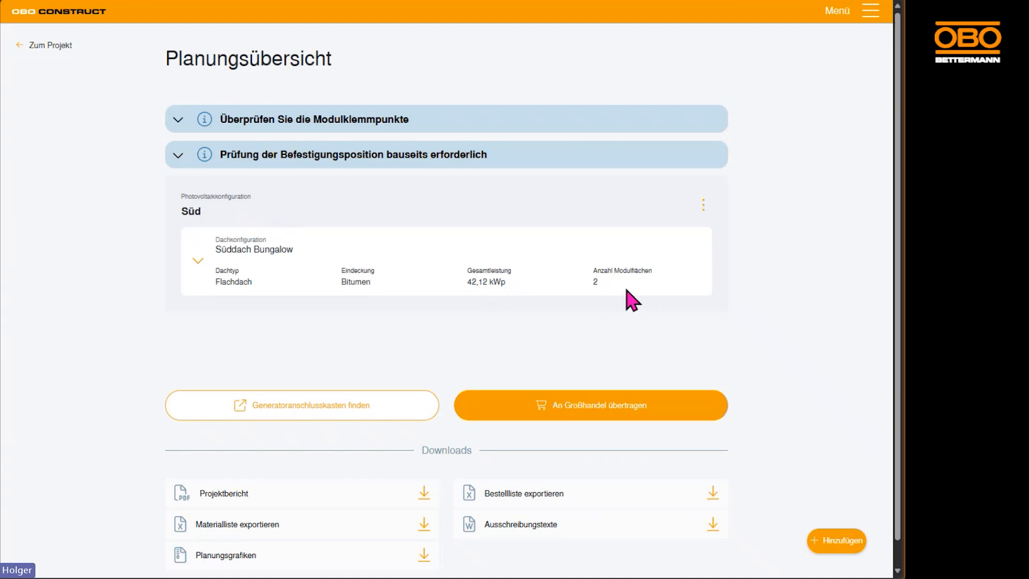
- Examine the roof data of Süddach Bungalow and the first module area's technical data and article list
{"action": "left_click", "coordinate": [199, 263]}
{"action": "scroll", "coordinate": [762, 284], "scroll_direction": "down", "scroll_amount": 3}
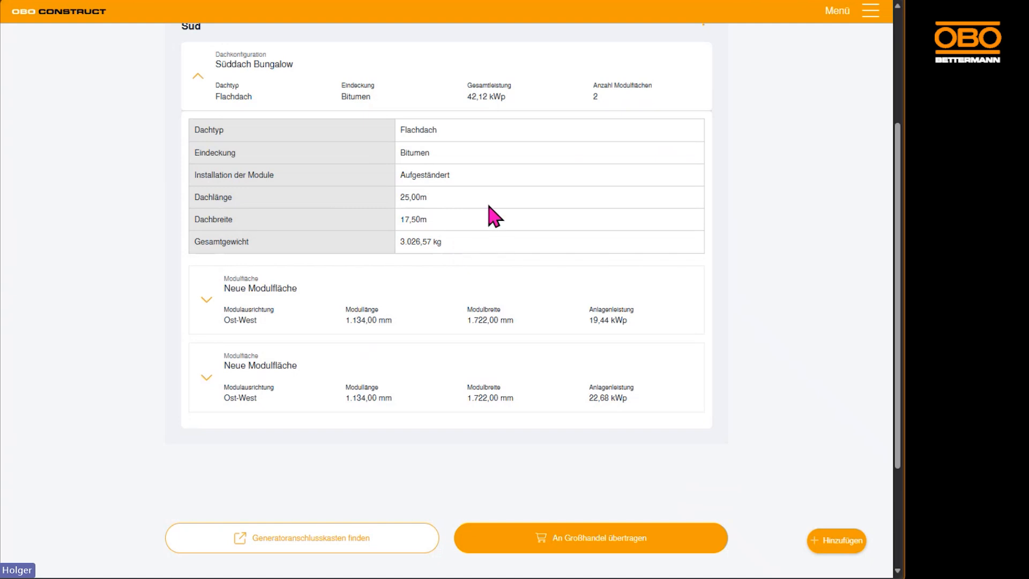
{"action": "left_click", "coordinate": [205, 300]}
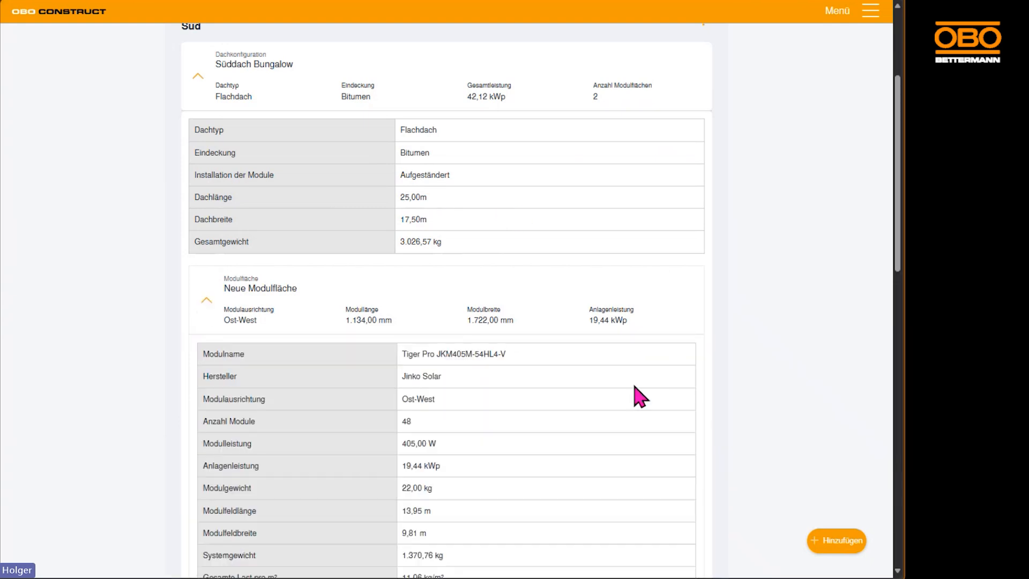
{"action": "scroll", "coordinate": [638, 397], "scroll_direction": "down", "scroll_amount": 2}
{"action": "scroll", "coordinate": [637, 397], "scroll_direction": "down", "scroll_amount": 2}
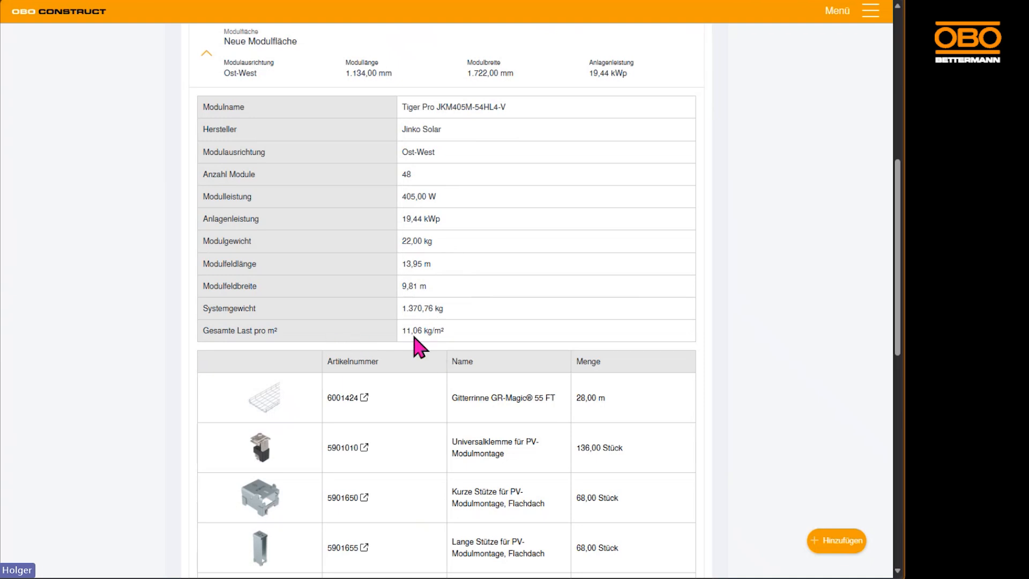
{"action": "scroll", "coordinate": [460, 336], "scroll_direction": "down", "scroll_amount": 5}
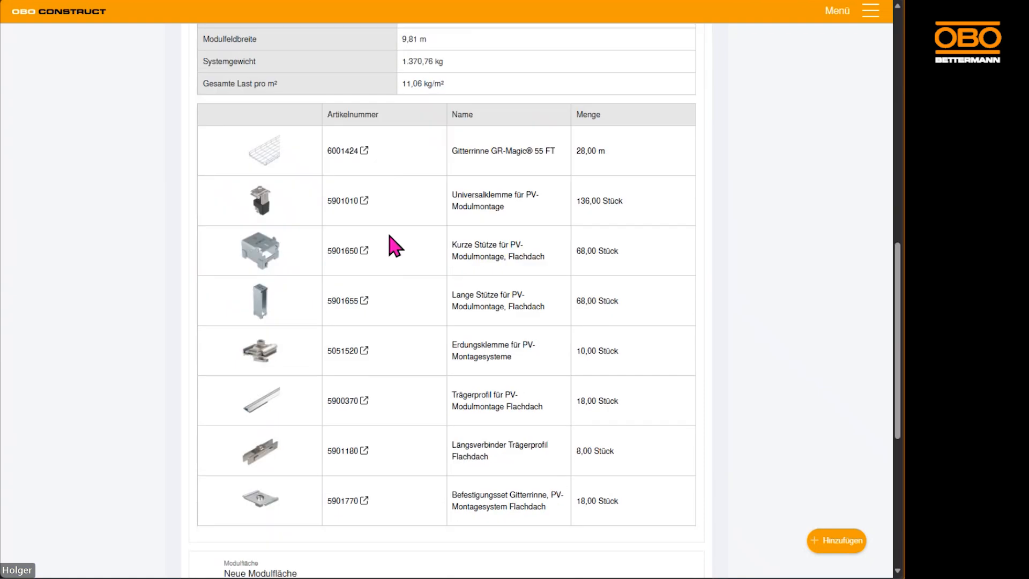
{"action": "scroll", "coordinate": [420, 223], "scroll_direction": "down", "scroll_amount": 3}
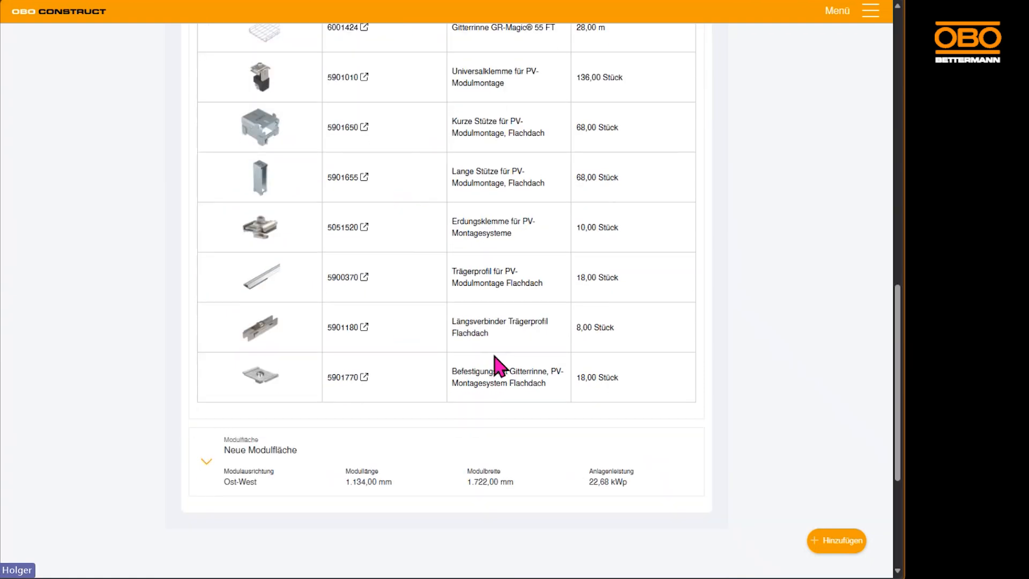
{"action": "scroll", "coordinate": [499, 300], "scroll_direction": "down", "scroll_amount": 2}
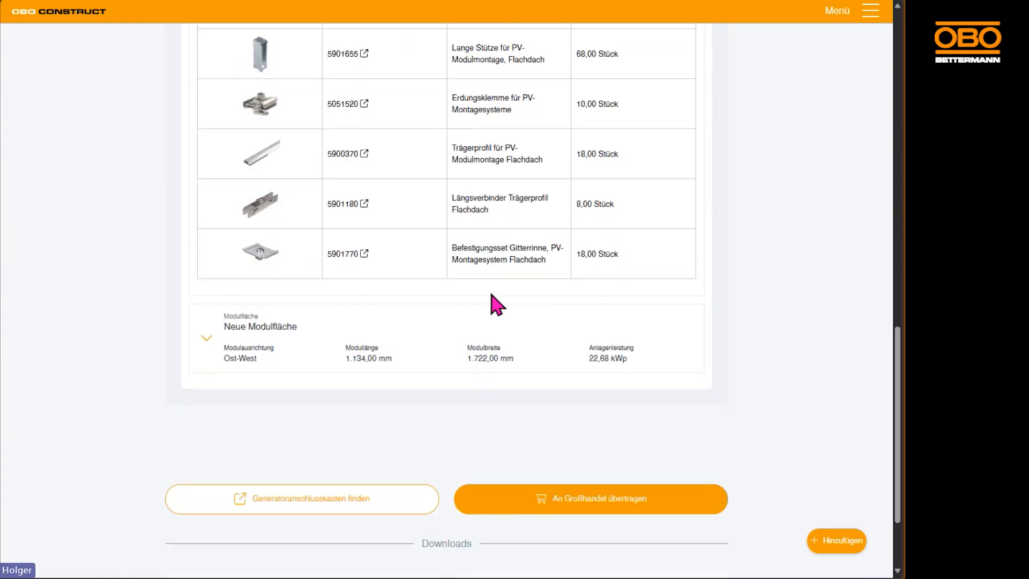
- Examine the second module area's technical data, ballast and article list, then collapse the roof configuration details
{"action": "left_click", "coordinate": [207, 339]}
{"action": "scroll", "coordinate": [361, 349], "scroll_direction": "down", "scroll_amount": 4}
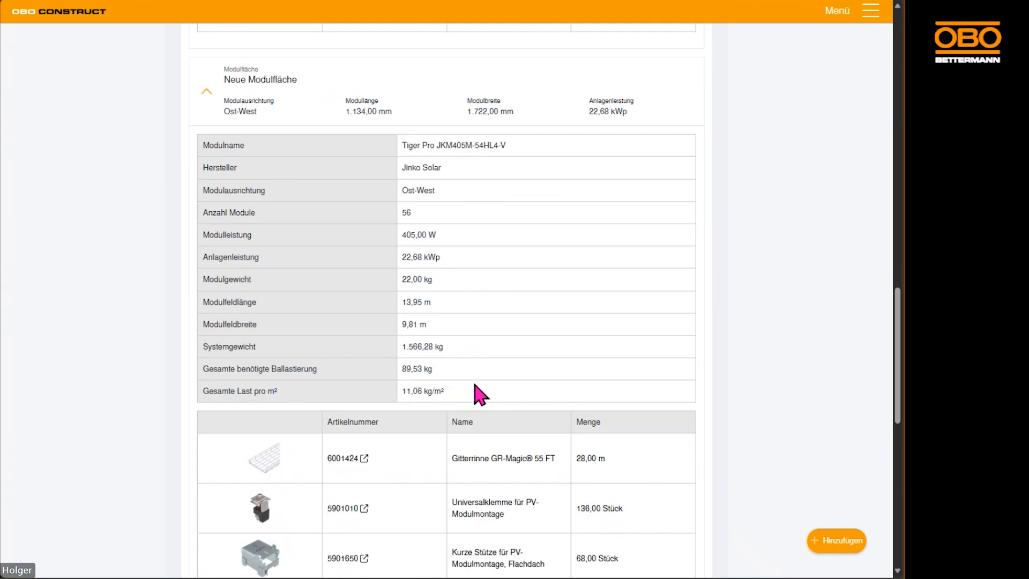
{"action": "scroll", "coordinate": [427, 418], "scroll_direction": "down", "scroll_amount": 10}
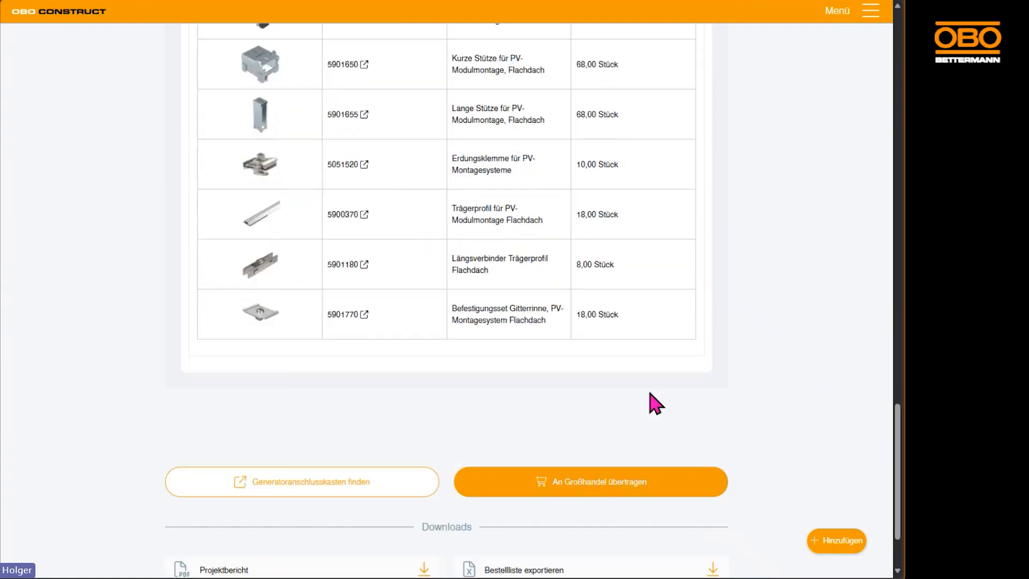
{"action": "scroll", "coordinate": [656, 401], "scroll_direction": "up", "scroll_amount": 10}
{"action": "scroll", "coordinate": [642, 421], "scroll_direction": "up", "scroll_amount": 15}
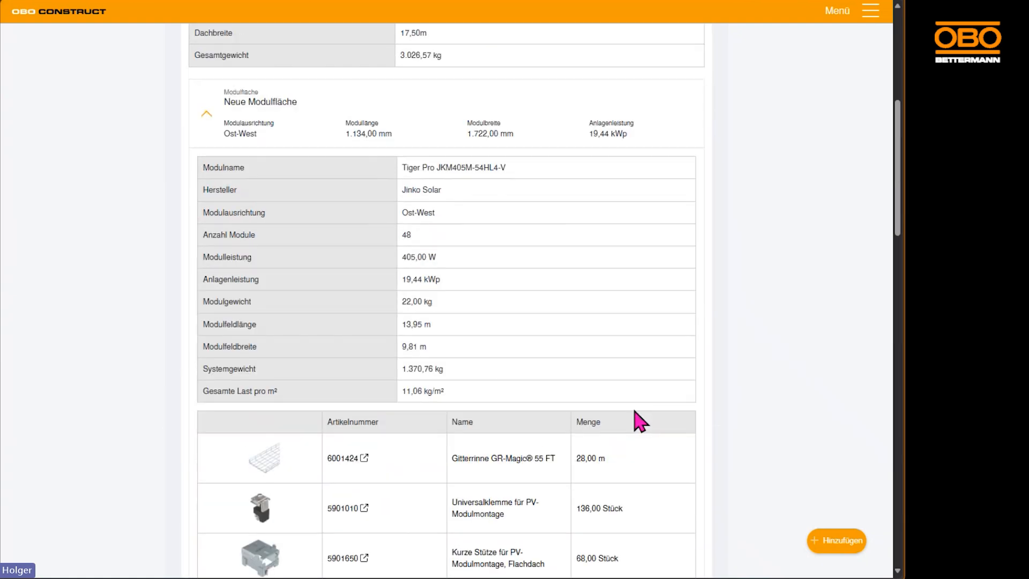
{"action": "left_click", "coordinate": [197, 262]}
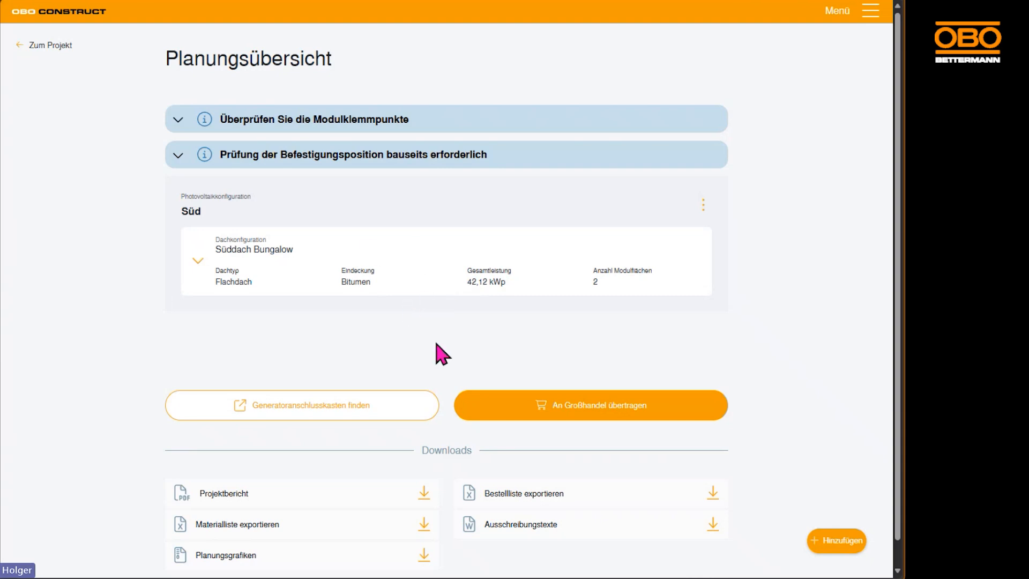
- Download the project report, open the PDF and enlarge its view by one zoom level
{"action": "scroll", "coordinate": [132, 349], "scroll_direction": "down", "scroll_amount": 1}
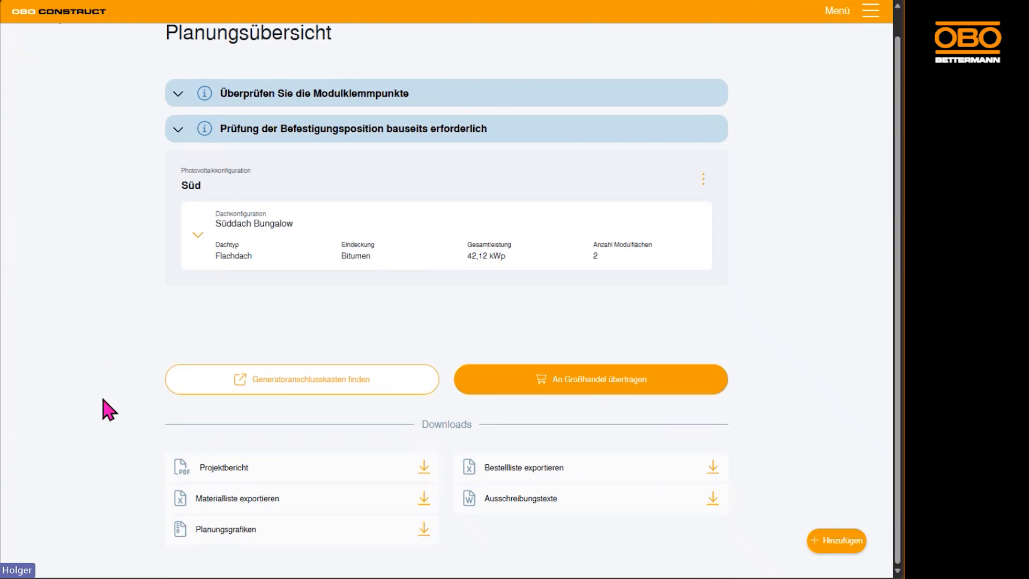
{"action": "left_click", "coordinate": [224, 469]}
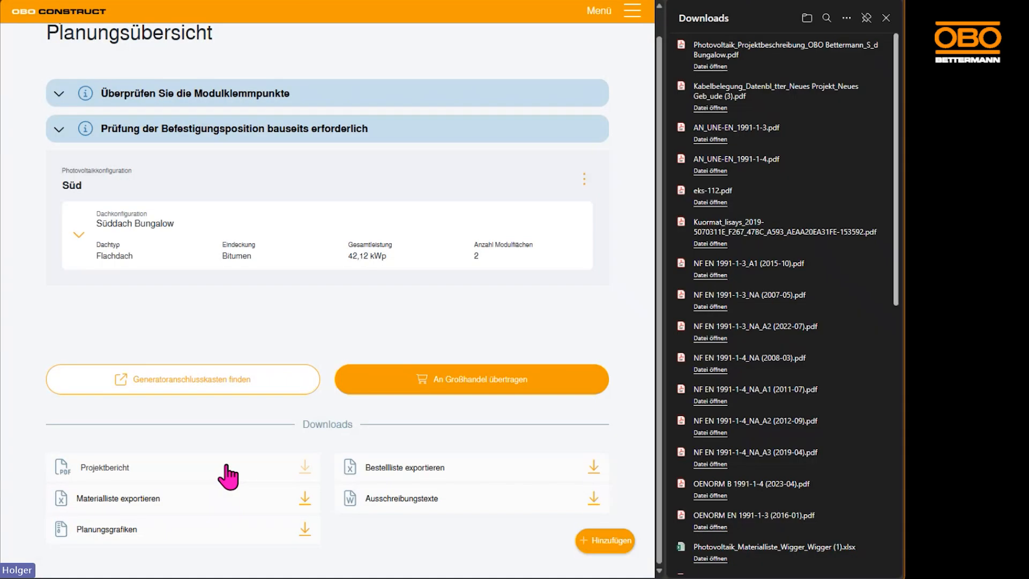
{"action": "left_click", "coordinate": [703, 66]}
{"action": "left_click", "coordinate": [886, 18]}
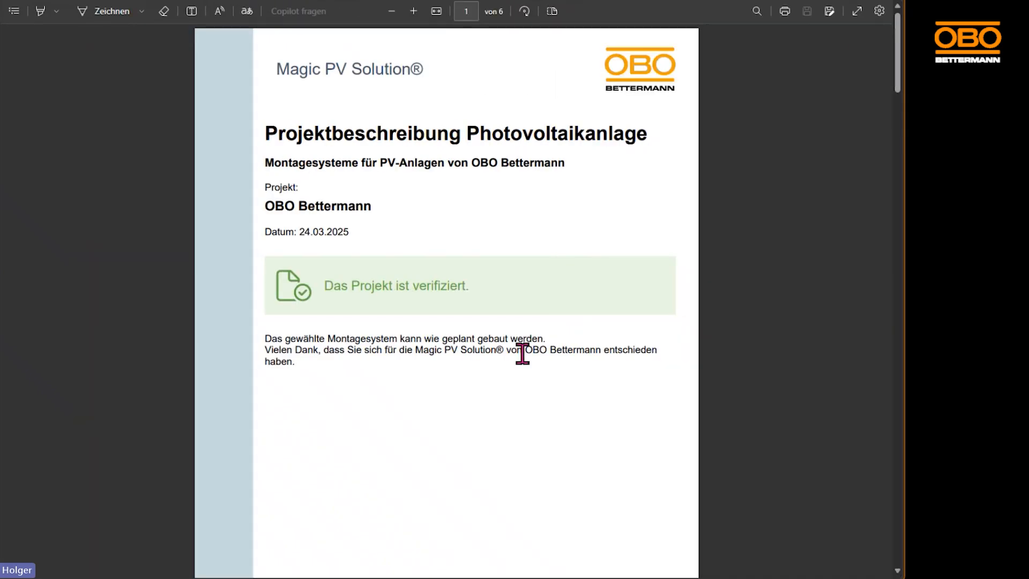
{"action": "left_click", "coordinate": [414, 11]}
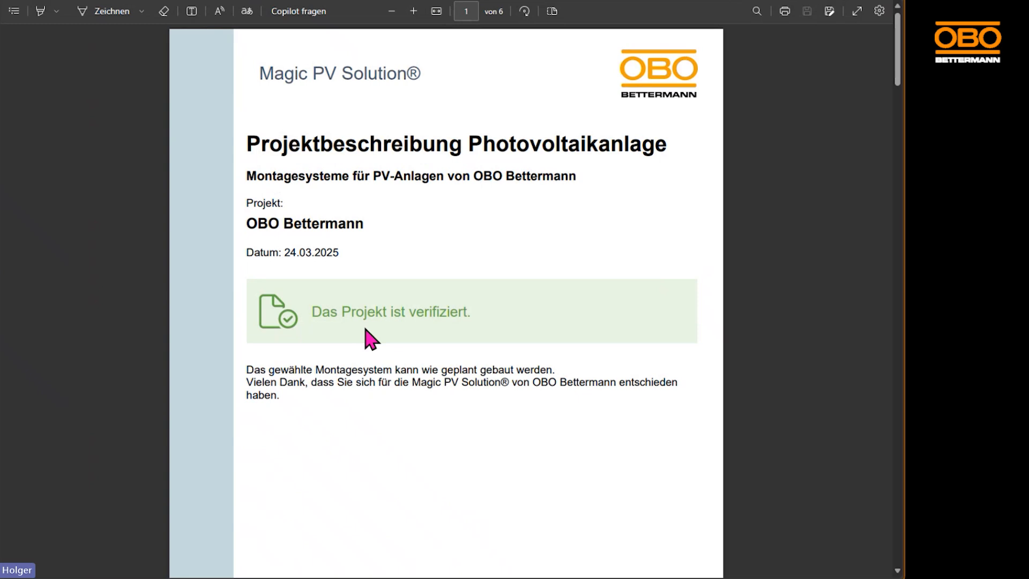